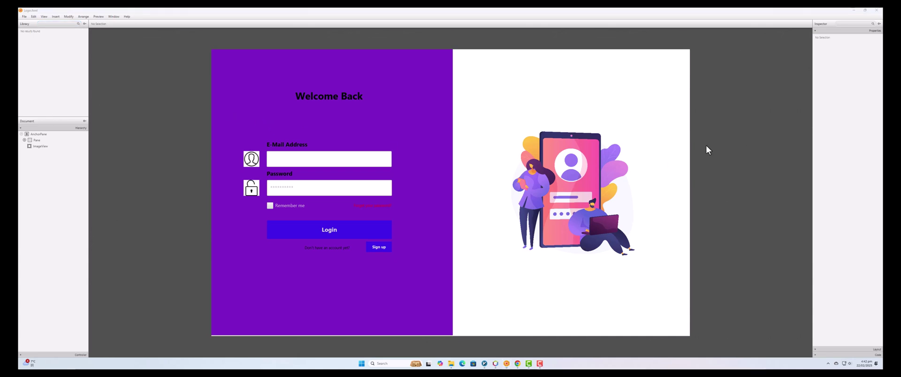
Close the Scene Builder window showing the finished purple login form.
left_click(881, 12)
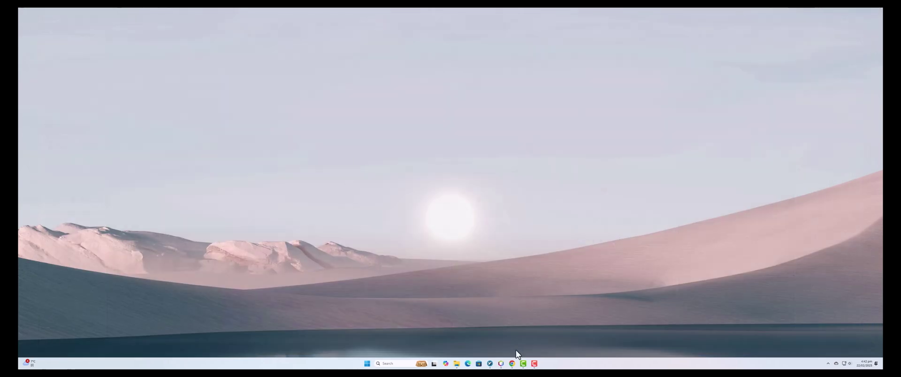
In NetBeans, copy Login.fxml and paste the copy into the login_premium package.
left_click(501, 364)
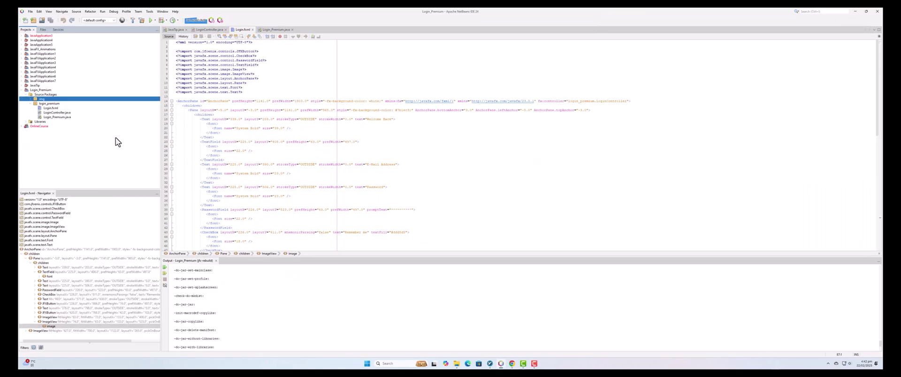
key("Down")
key("Down")
key("Down")
key("Down")
left_click(51, 109)
right_click(52, 109)
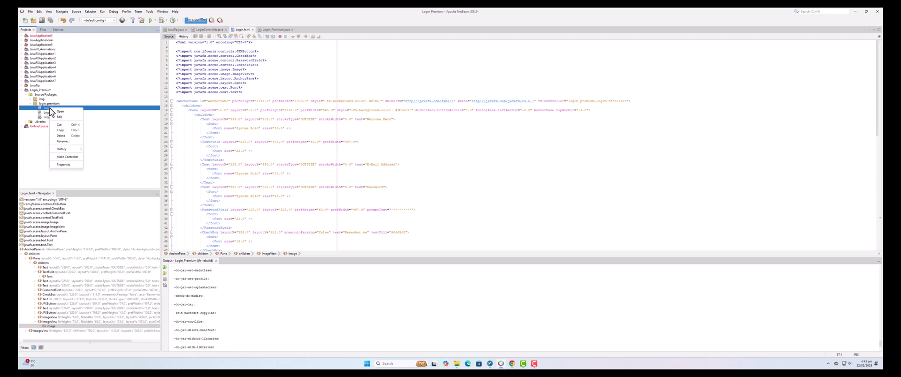
left_click(68, 130)
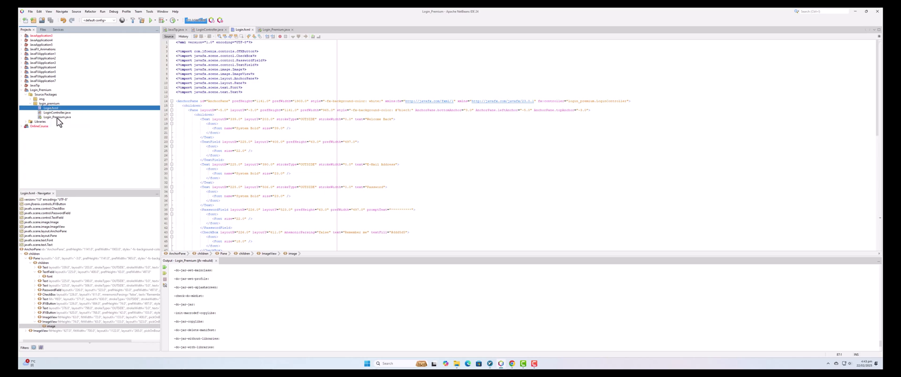
right_click(44, 104)
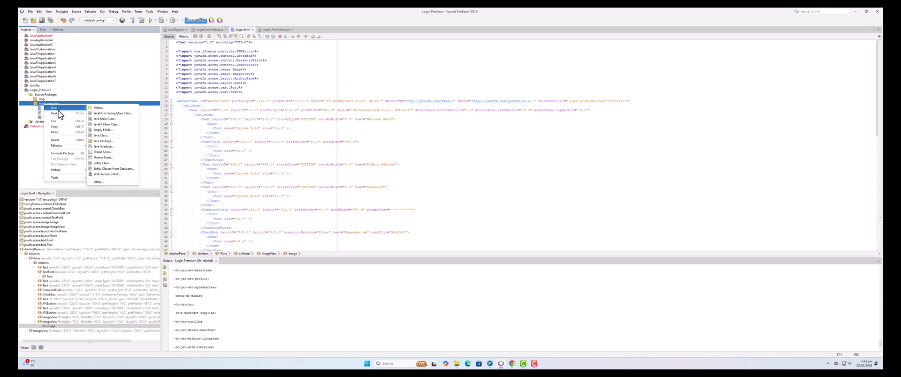
left_click(55, 133)
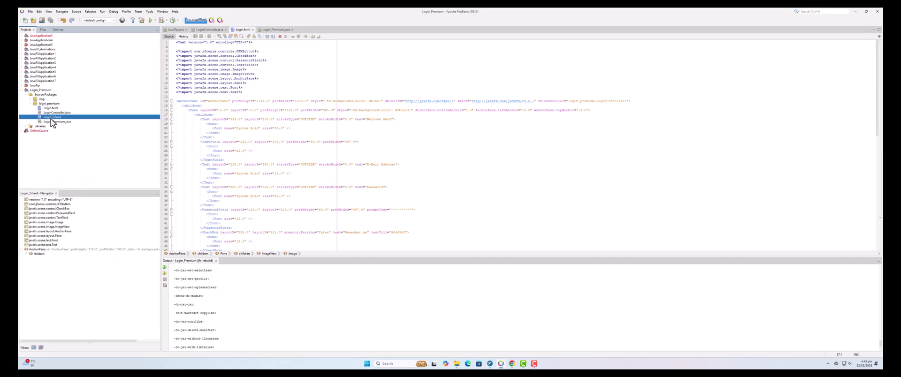
Rename the Login_1.fxml copy to SignUp and open it in Scene Builder.
right_click(52, 120)
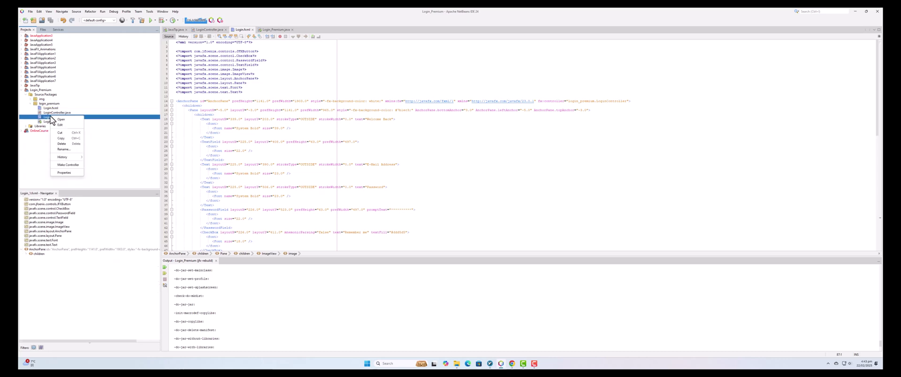
left_click(64, 150)
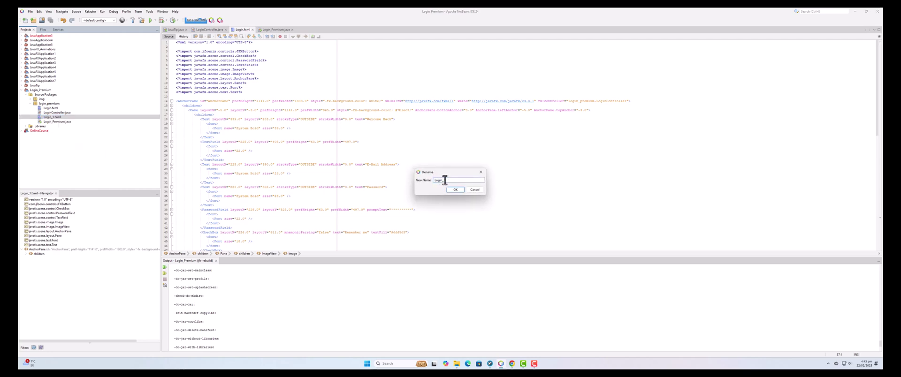
left_click_drag(444, 180, 428, 181)
left_click(463, 189)
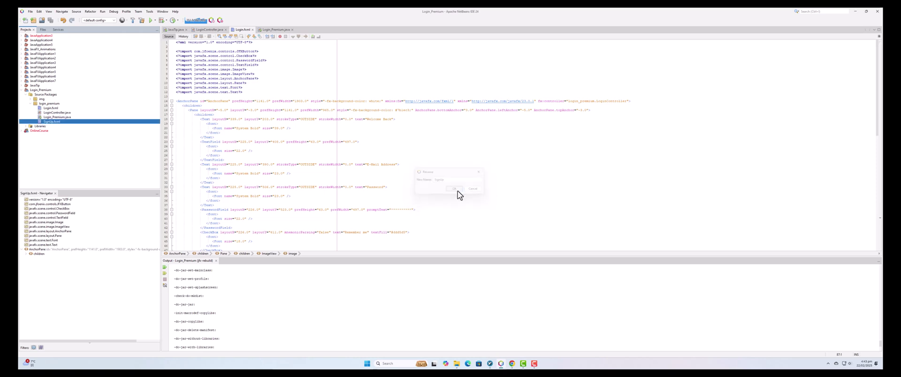
double_click(52, 121)
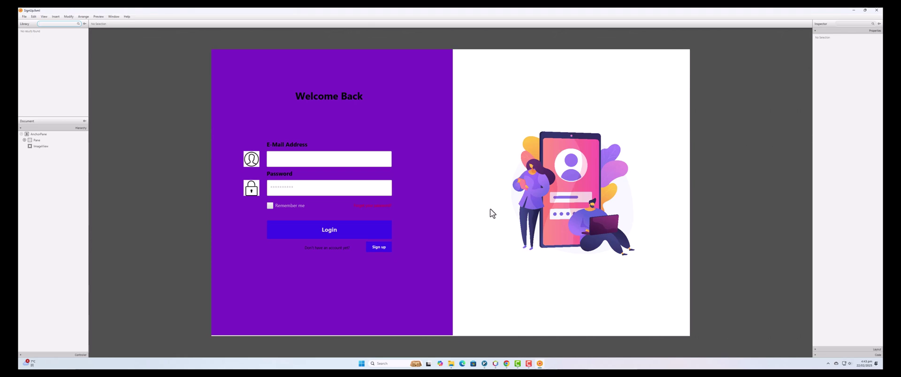
Drag the 'Welcome Back' heading off the purple form into the white half above the illustration.
left_click(335, 100)
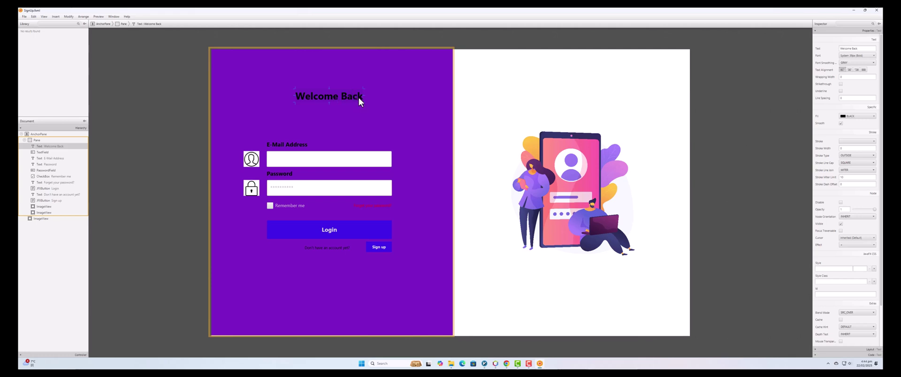
left_click(578, 172)
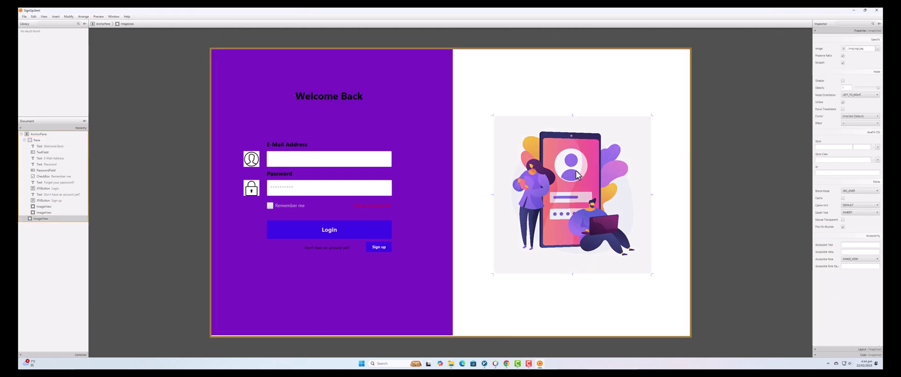
left_click_drag(337, 100, 579, 94)
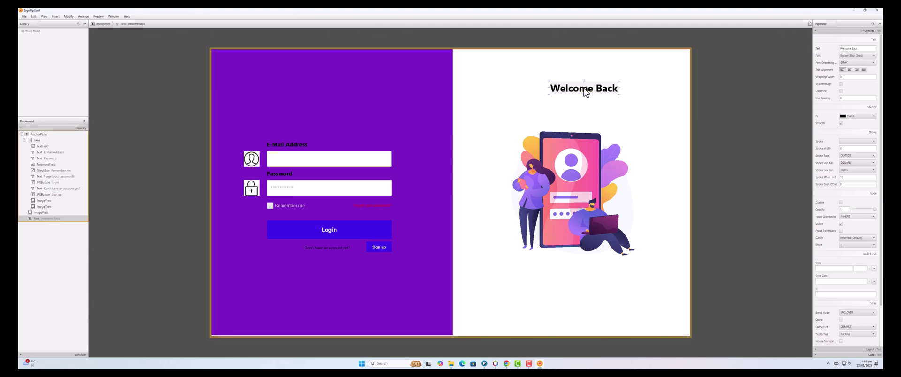
Move the e-mail and password labels, fields, icons, Remember me and Login into the white half.
left_click(306, 146)
left_click(291, 148)
left_click(278, 162, "shift")
left_click(256, 162, "shift")
left_click(260, 189, "shift")
left_click(288, 187, "shift")
left_click(283, 176, "shift")
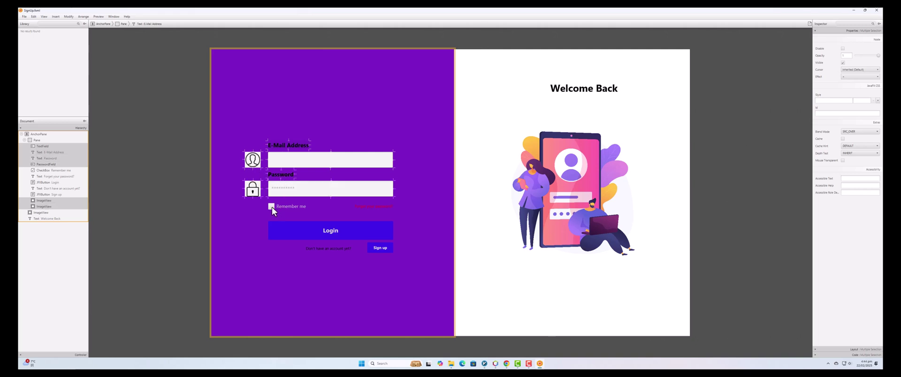
left_click(277, 208, "shift")
left_click(304, 236, "shift")
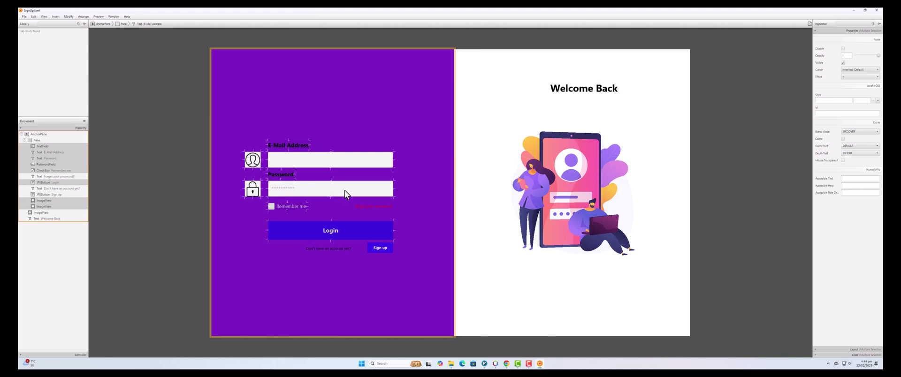
left_click_drag(350, 195, 619, 151)
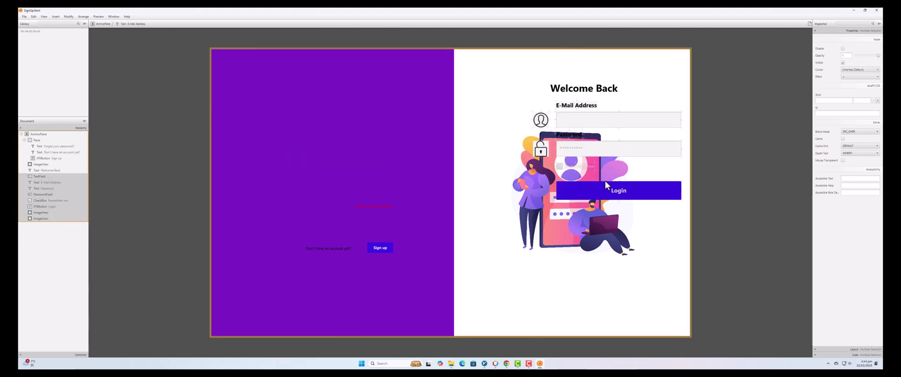
Shrink the illustration inside the purple pane, then delete it.
left_click(552, 238)
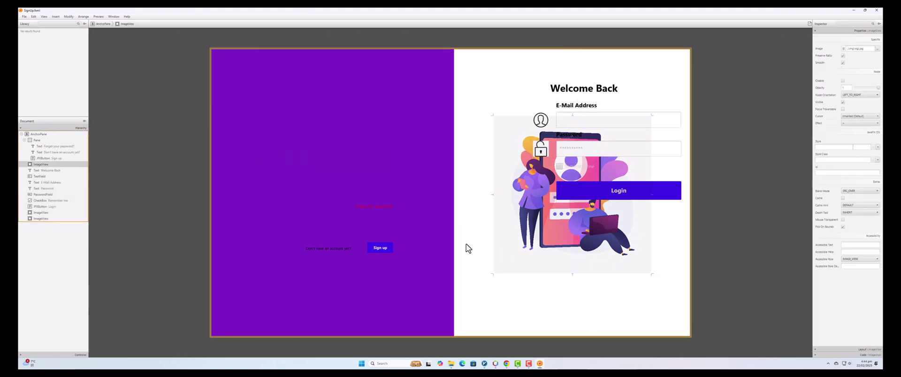
left_click_drag(648, 274, 598, 276)
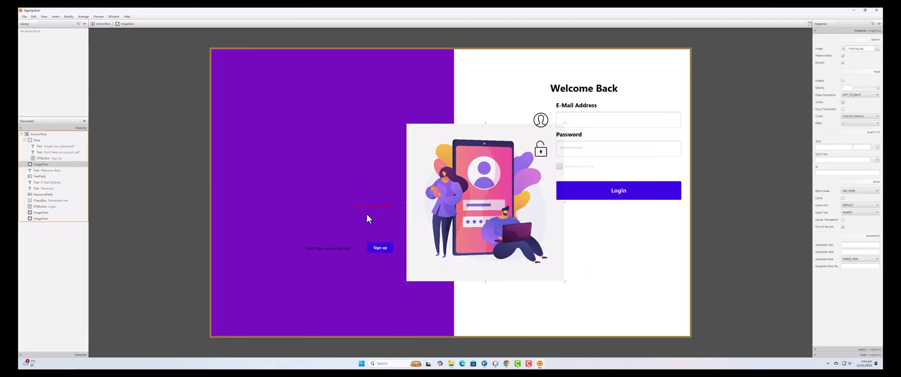
key("ctrl+z")
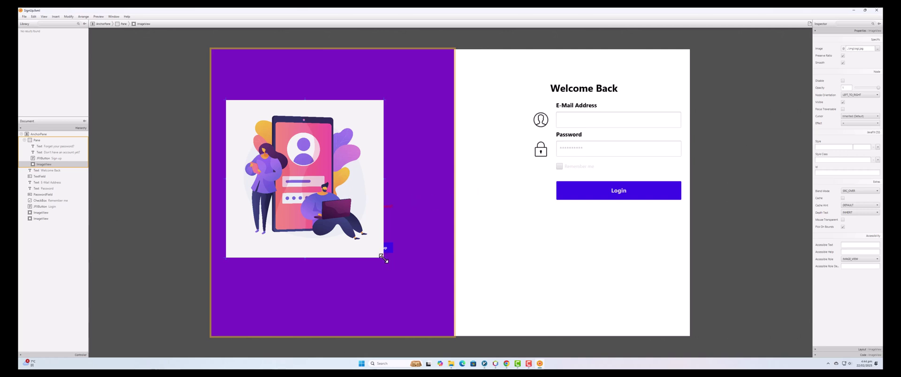
left_click_drag(386, 257, 296, 160)
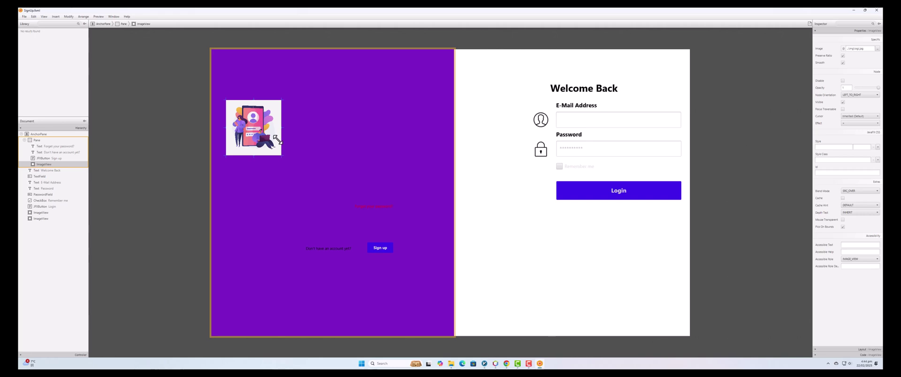
left_click_drag(253, 128, 326, 122)
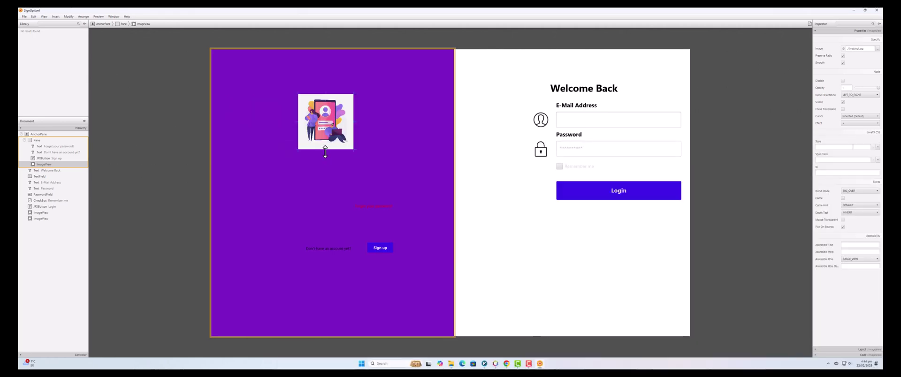
key("Delete")
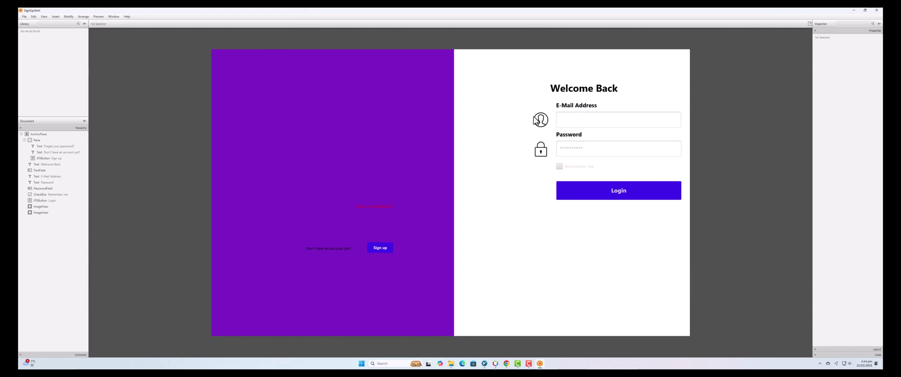
Move Forget your password?, Don't have an account yet? and Sign up into the white half.
left_click(376, 208)
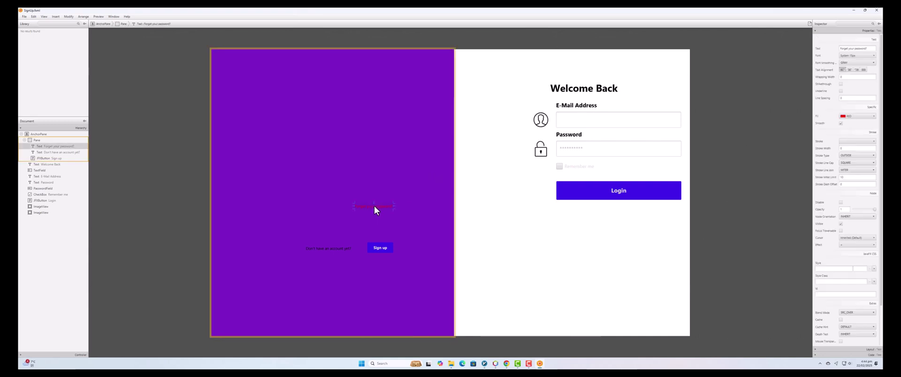
left_click(350, 249, "shift")
left_click(380, 250, "shift")
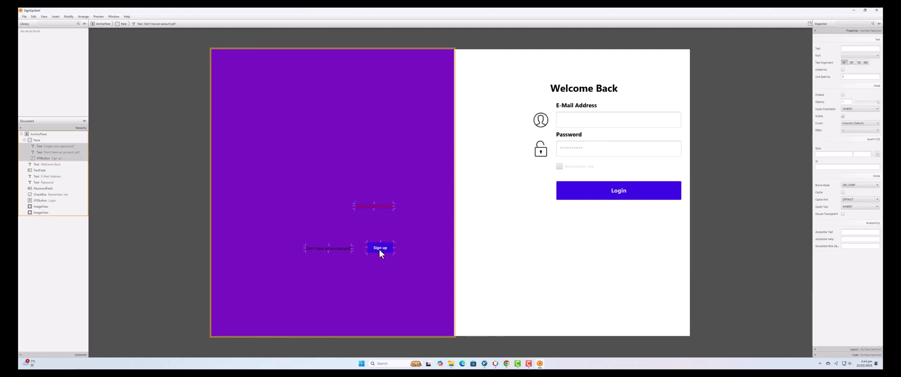
left_click_drag(380, 214, 652, 177)
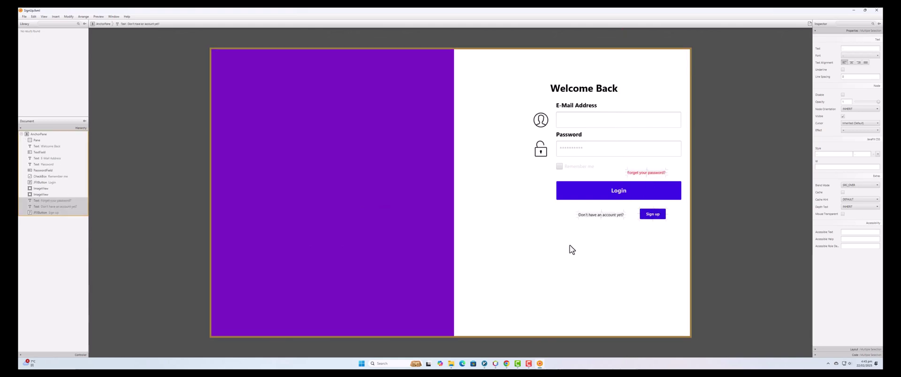
Lower the Login and sign-up group, placing Remember me beside Forget your password?
left_click(636, 173)
left_click(609, 214, "shift")
left_click(650, 214, "shift")
left_click(650, 200, "shift")
left_click_drag(650, 201, 600, 244)
left_click(560, 168)
left_click_drag(562, 171, 532, 234)
Shift the e-mail and password labels, fields and icons down and to the left.
left_click(625, 151)
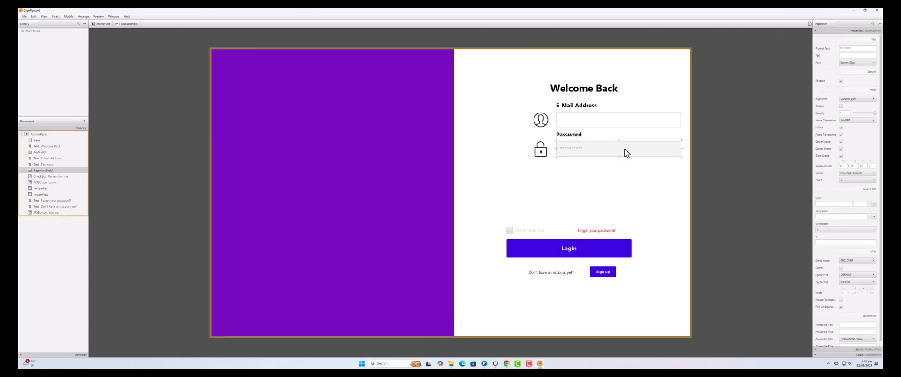
left_click(540, 150, "shift")
left_click(579, 134, "shift")
left_click(584, 123, "shift")
left_click(577, 106, "shift")
left_click(542, 121, "shift")
left_click_drag(591, 127, 557, 133)
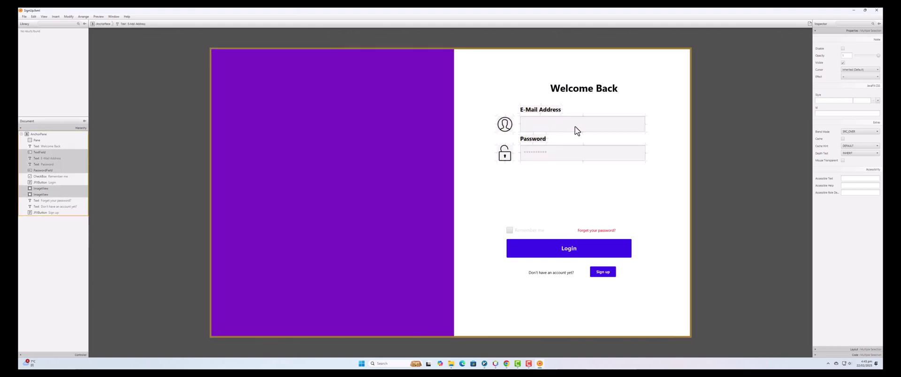
Change the Welcome Back heading text to 'Create an account' and reposition it.
double_click(584, 95)
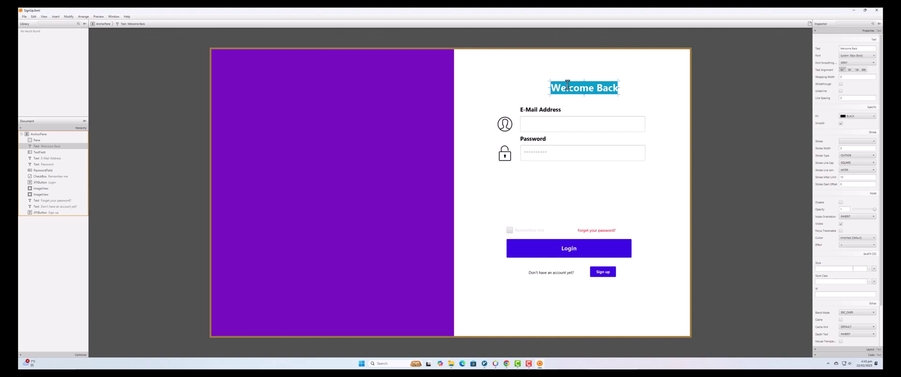
left_click(510, 84)
left_click_drag(577, 92, 554, 79)
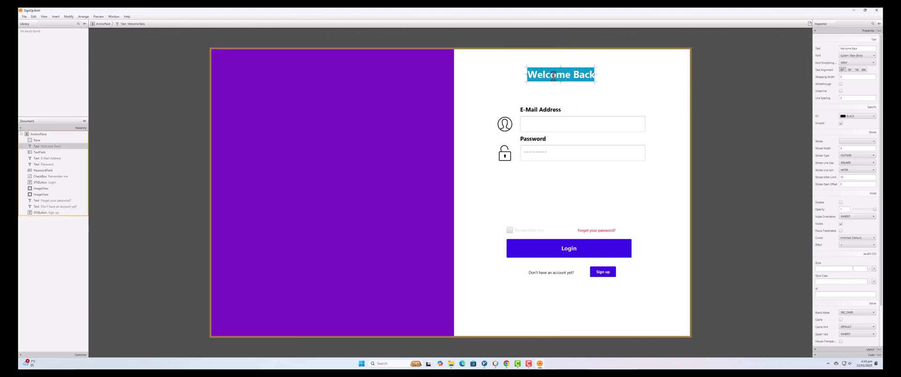
type("Create an")
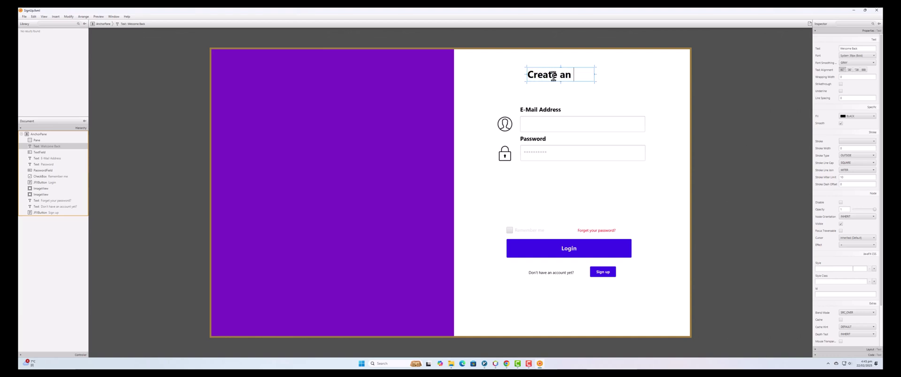
type(" account")
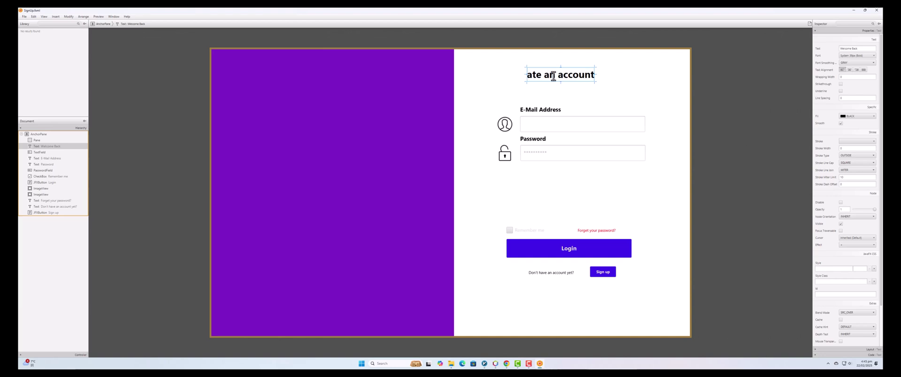
key("Return")
left_click(649, 88)
left_click_drag(576, 78, 581, 85)
Duplicate the heading and retype the copy as 'Connect with your Friends.'.
right_click(581, 79)
left_click(589, 100)
double_click(581, 85)
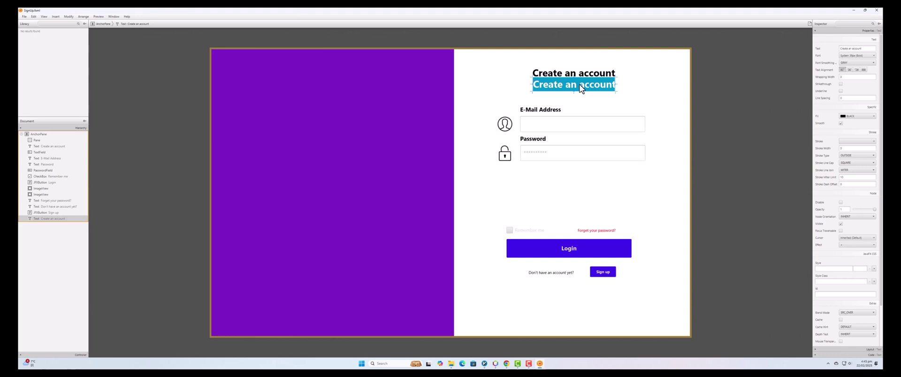
type("Connect")
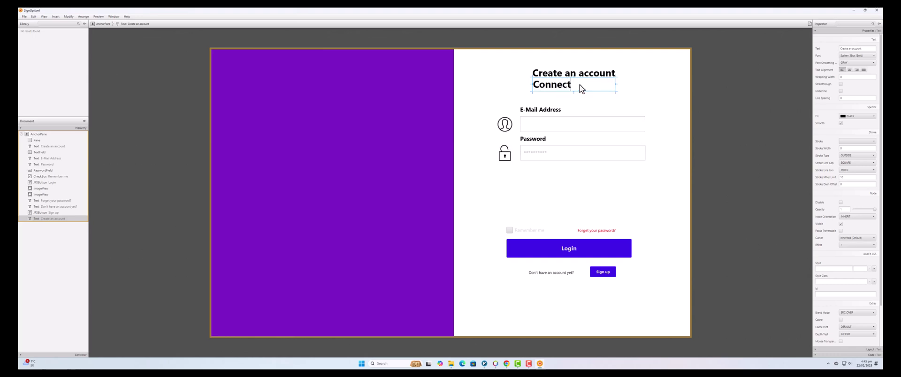
type(" with your F")
type("riends")
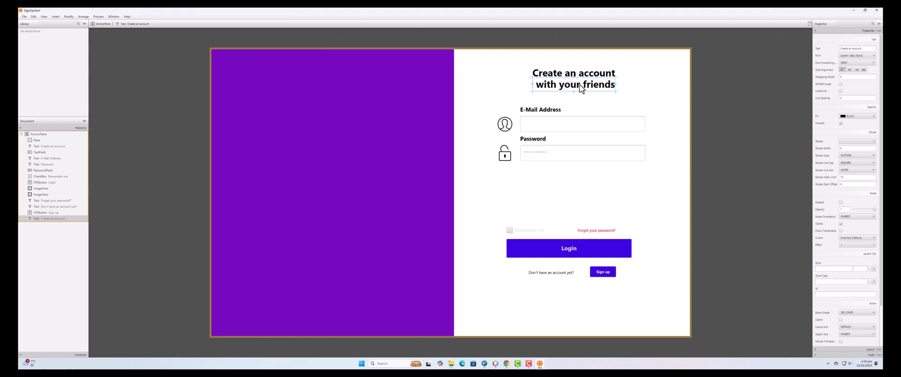
type(".")
key("Return")
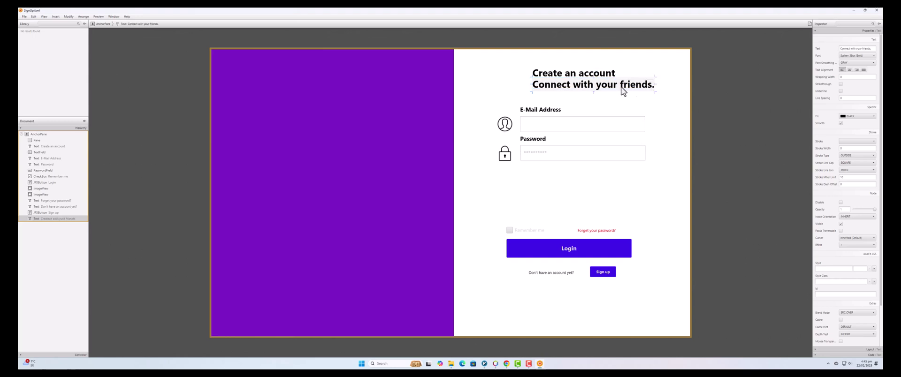
Make the subtitle System Regular at about 18 px and centre it under the heading.
left_click(864, 56)
left_click_drag(854, 78, 855, 78)
left_click(878, 70)
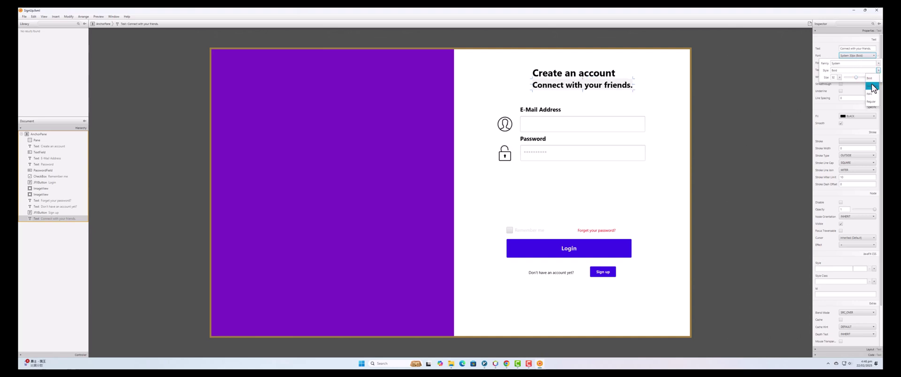
left_click(871, 102)
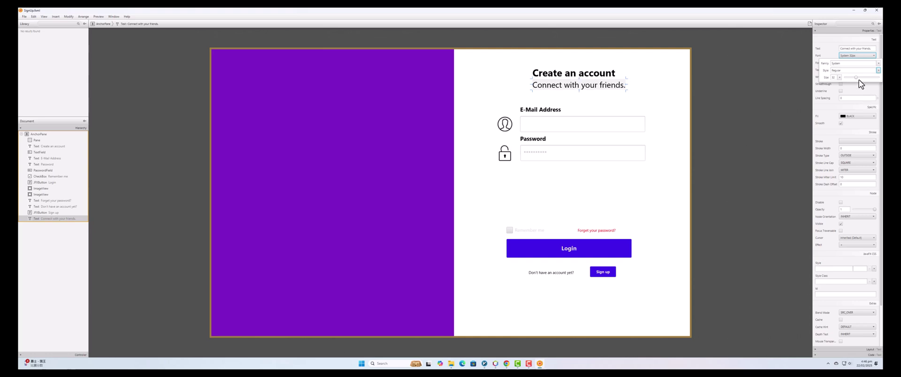
left_click_drag(856, 78, 853, 81)
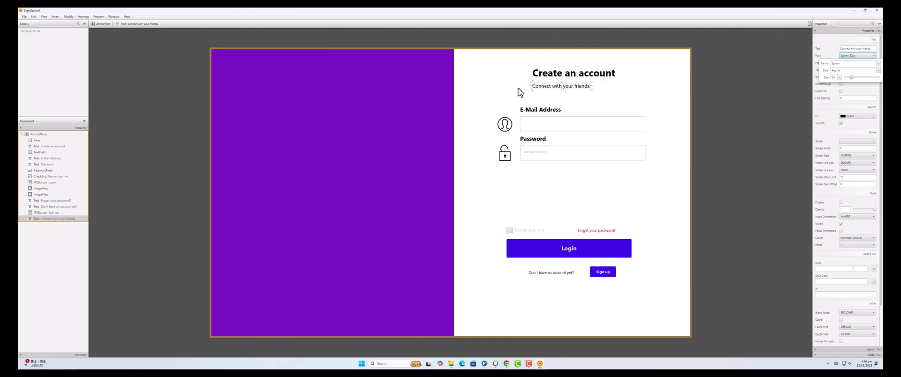
left_click_drag(546, 92, 569, 87)
Select the e-mail and password rows and nudge them slightly.
left_click(597, 112)
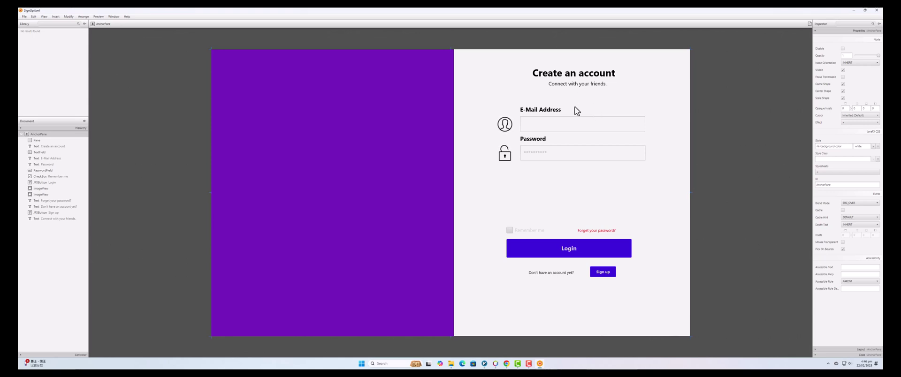
left_click_drag(539, 114, 563, 155)
left_click(538, 147, "ctrl")
left_click(531, 152, "ctrl")
left_click(507, 154, "ctrl")
left_click_drag(563, 150, 563, 150)
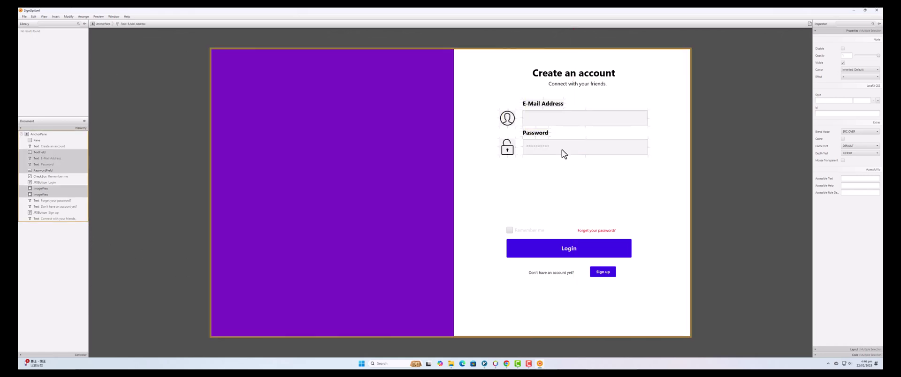
left_click(562, 149, "ctrl")
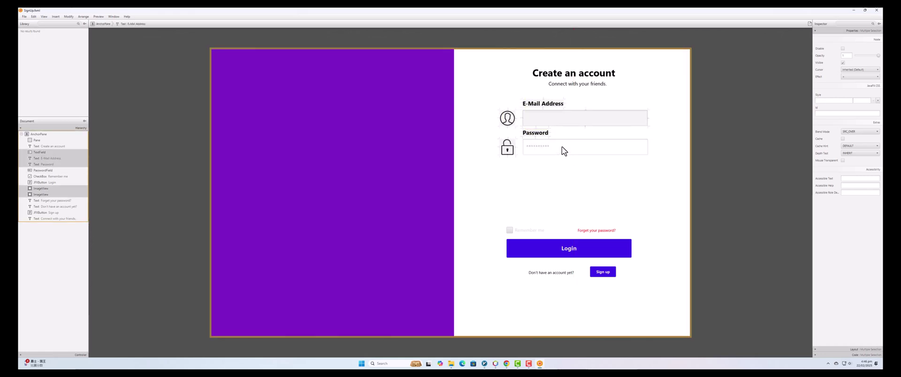
left_click(569, 172)
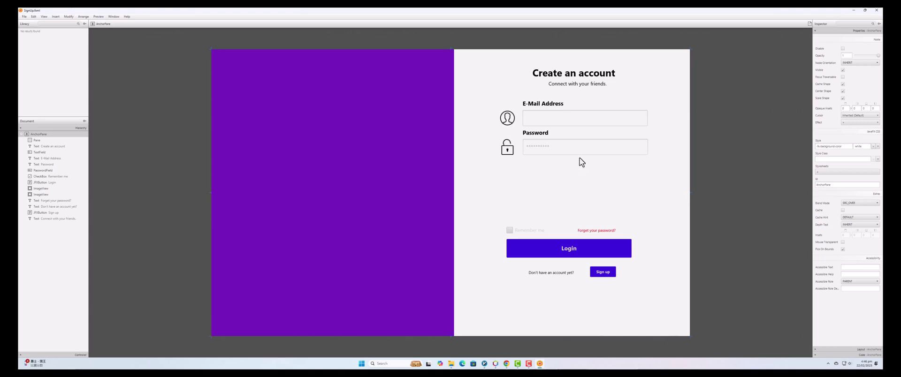
Move the Password label, field and lock icon about 75 px lower.
left_click(546, 105)
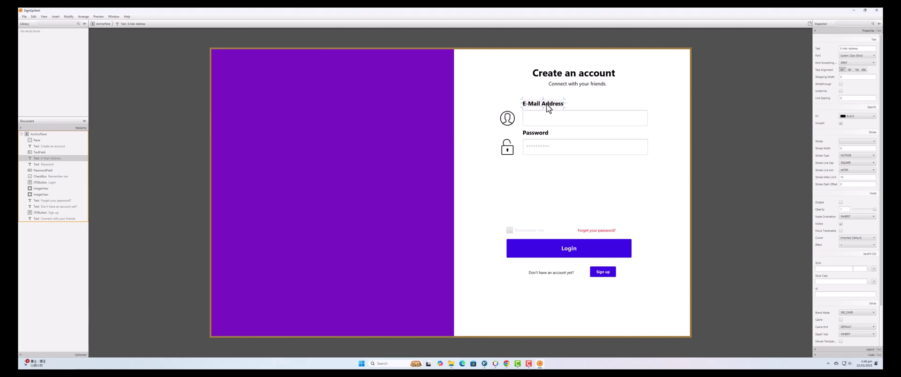
left_click(548, 149)
left_click(540, 133, "shift")
left_click(510, 149, "shift")
left_click_drag(540, 151, 550, 185)
Duplicate the E-Mail Address row into the gap and relabel the top row 'Username'.
left_click(534, 119)
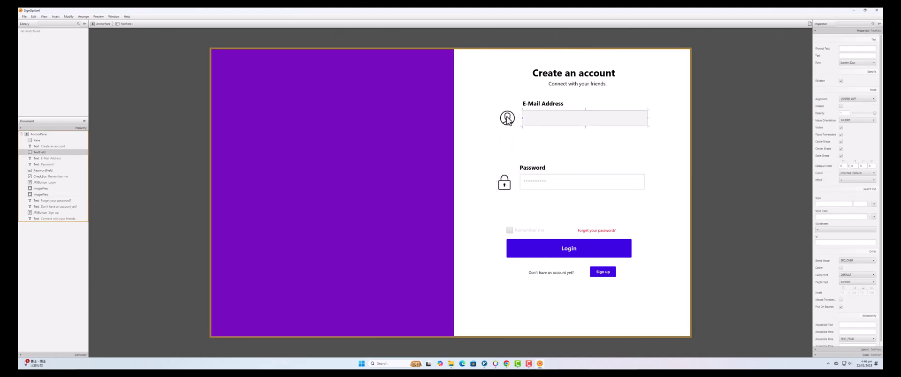
left_click(508, 118, "shift")
left_click(543, 105, "shift")
right_click(544, 118)
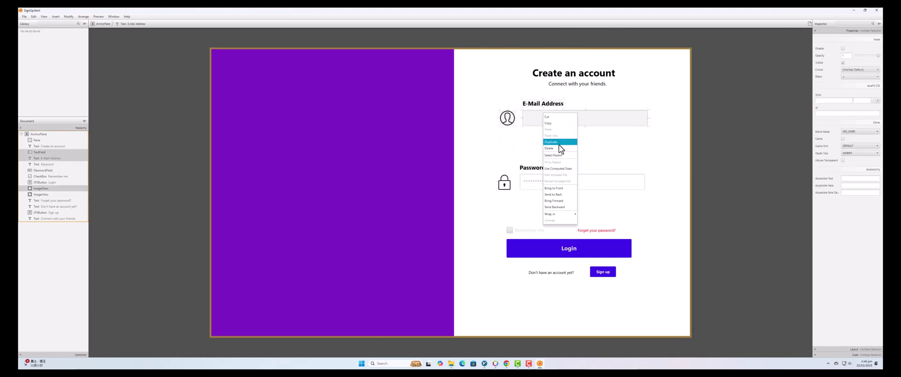
left_click(559, 144)
left_click_drag(566, 125, 564, 152)
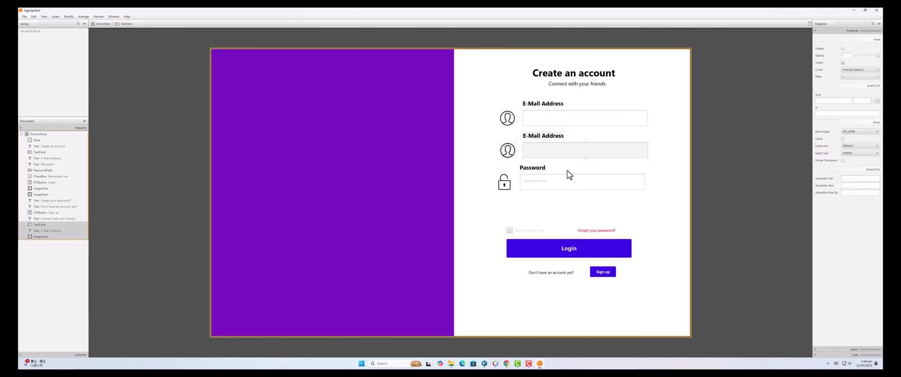
left_click(546, 106)
double_click(550, 107)
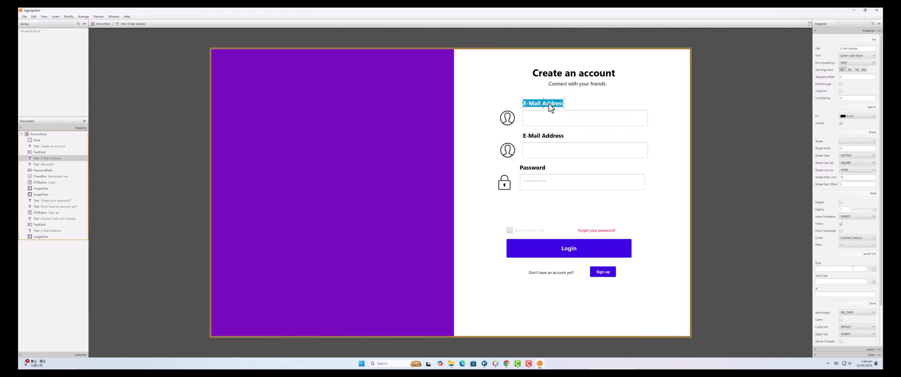
type("Usern")
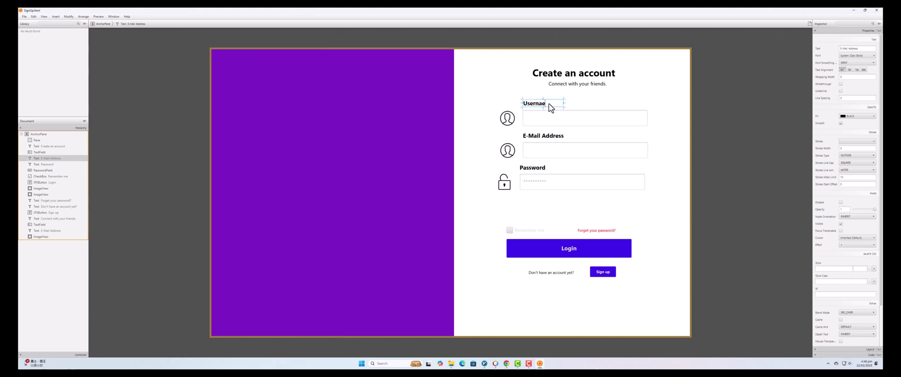
type("ame")
key("Return")
left_click(543, 137)
left_click(537, 169)
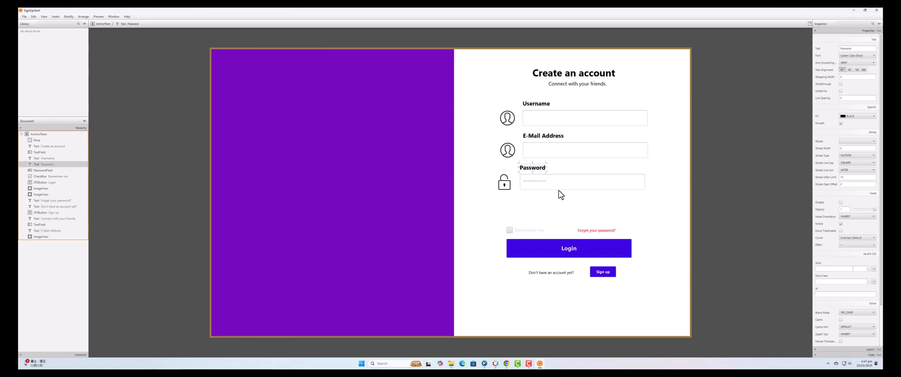
Move the Password label, field and lock icon further down.
left_click(539, 183)
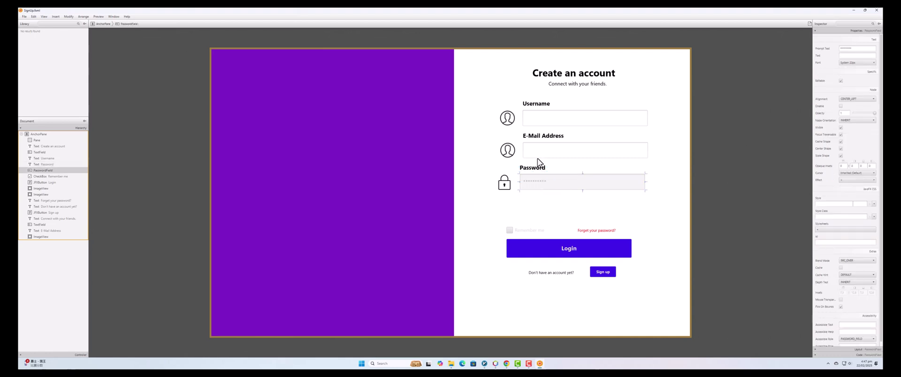
left_click(536, 170)
left_click(532, 186, "shift")
left_click(515, 184, "shift")
left_click_drag(550, 187, 552, 221)
Duplicate the E-Mail Address row above Password and relabel the copy 'Phone Number'.
left_click(546, 150)
left_click(530, 142, "shift")
left_click(508, 150, "shift")
right_click(546, 152)
left_click(554, 182)
left_click_drag(559, 151, 559, 189)
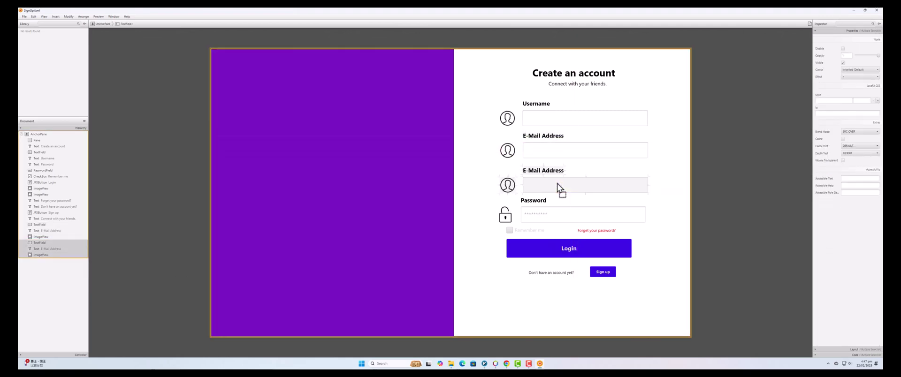
left_click(558, 187)
left_click(553, 171)
double_click(553, 171)
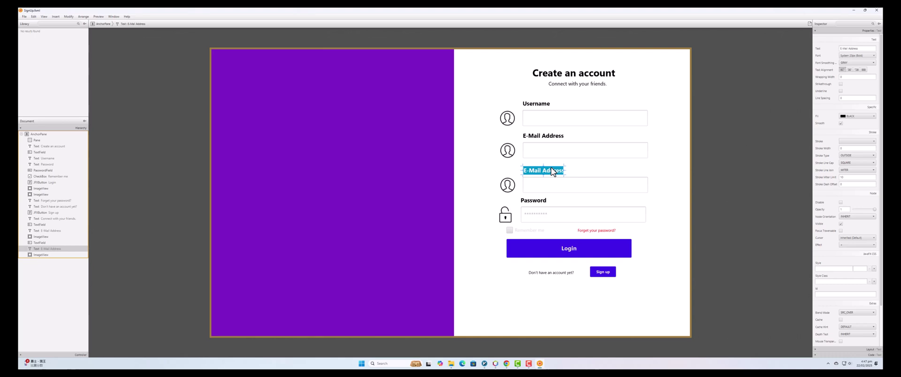
type("Phone")
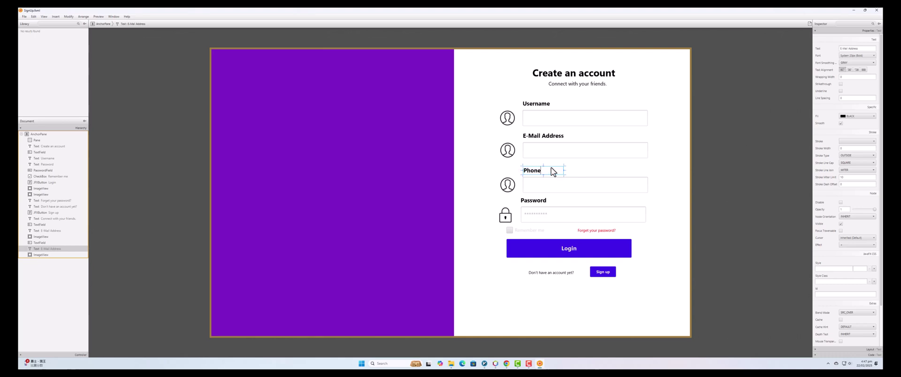
type(" Number")
key("Return")
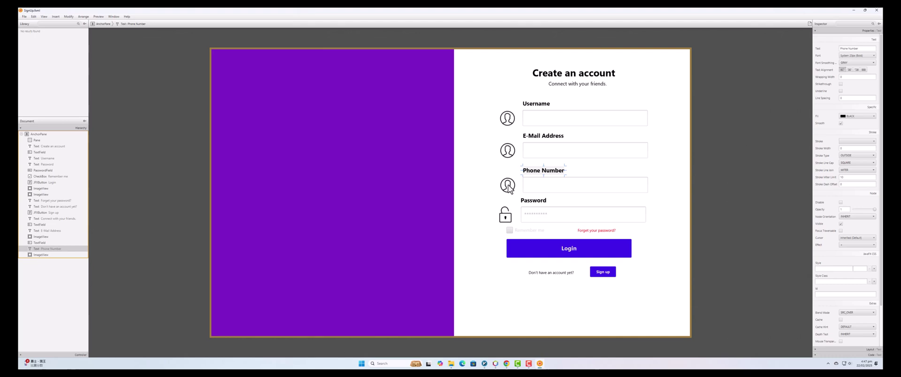
left_click(509, 187)
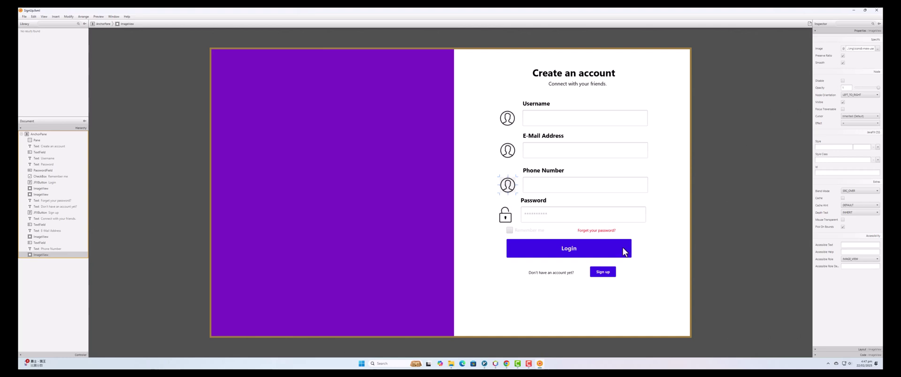
Move Login, Forget your password?, Remember me and the sign-up line down about 74 px.
left_click(660, 245)
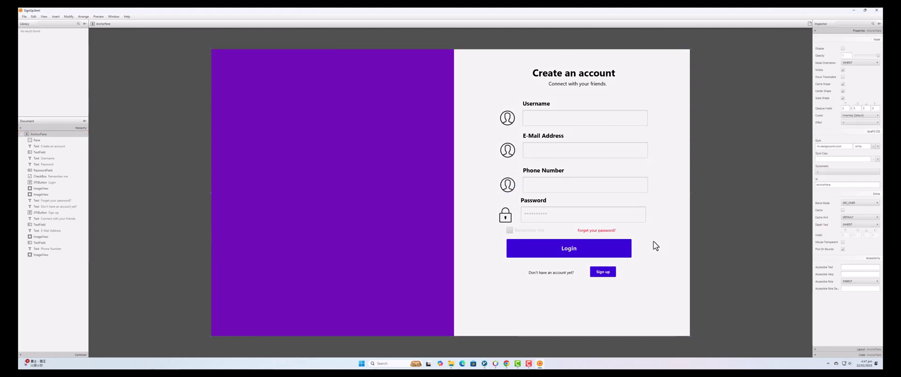
left_click(629, 256)
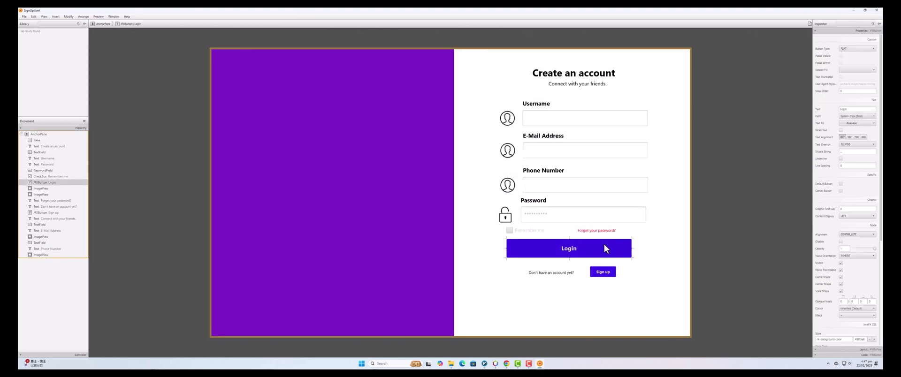
left_click(606, 233, "shift")
left_click(540, 231, "shift")
left_click(606, 274, "shift")
left_click(565, 274, "shift")
left_click_drag(585, 263, 602, 291)
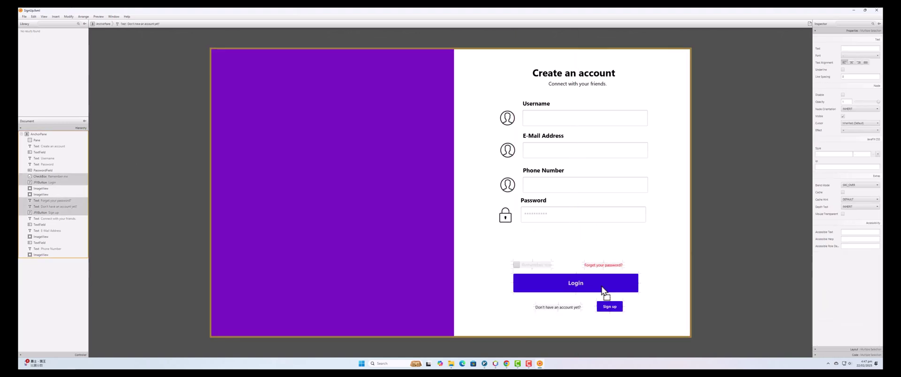
left_click(644, 254)
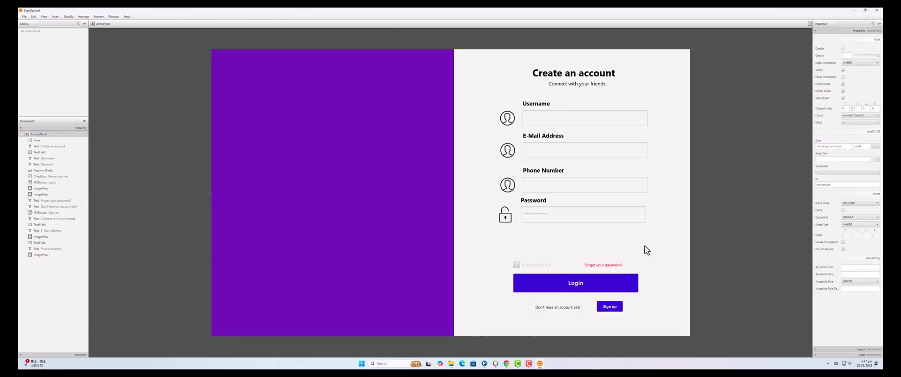
Duplicate the Password label, field and padlock and place the copy below the original.
left_click(574, 214)
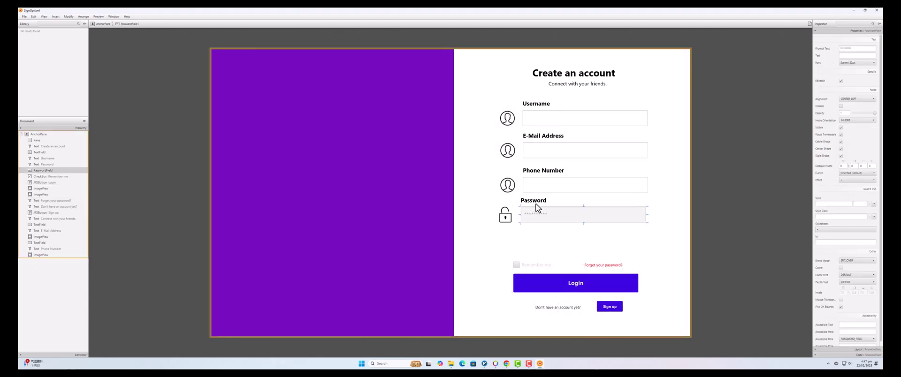
left_click(534, 203, "shift")
left_click(509, 217, "shift")
right_click(555, 215)
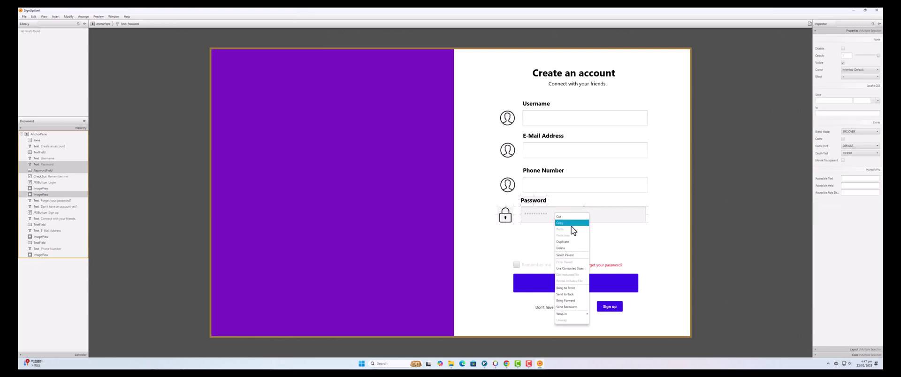
left_click(571, 243)
left_click_drag(569, 224, 568, 255)
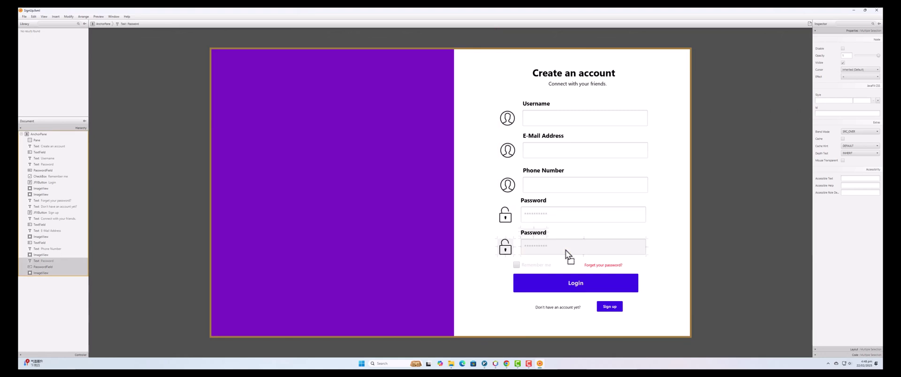
left_click(568, 236)
Rename the copied label to 'Confrim Password'.
double_click(531, 236)
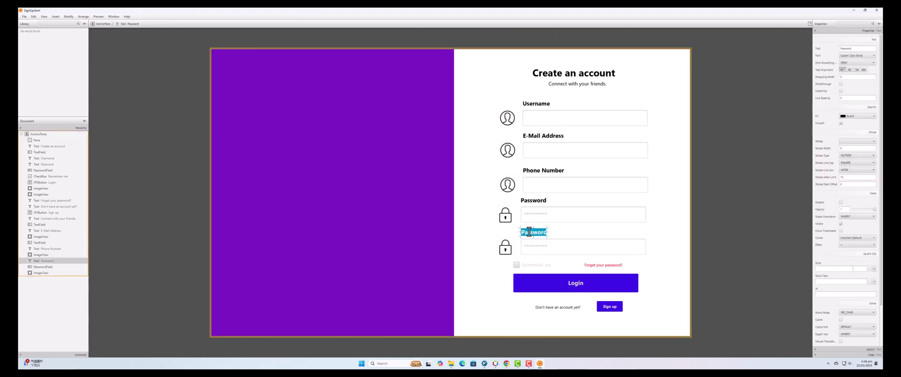
key("Home")
type("c")
key("BackSpace")
type("Confrim")
key("Return")
left_click(656, 266)
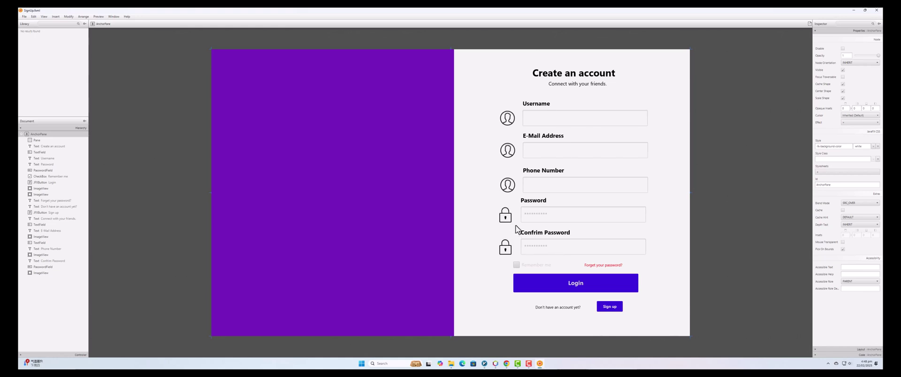
Nudge both password rows with their padlocks slightly to the right.
left_click(505, 217)
left_click(531, 206, "shift")
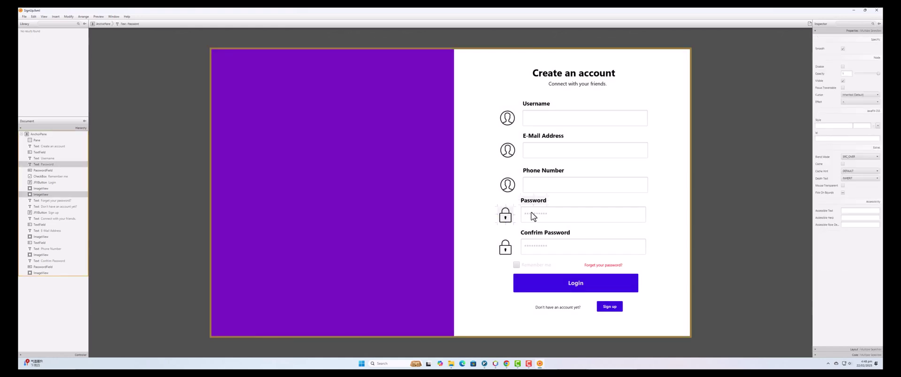
left_click(531, 215, "shift")
left_click(543, 237, "shift")
left_click(543, 244, "shift")
left_click(509, 249, "shift")
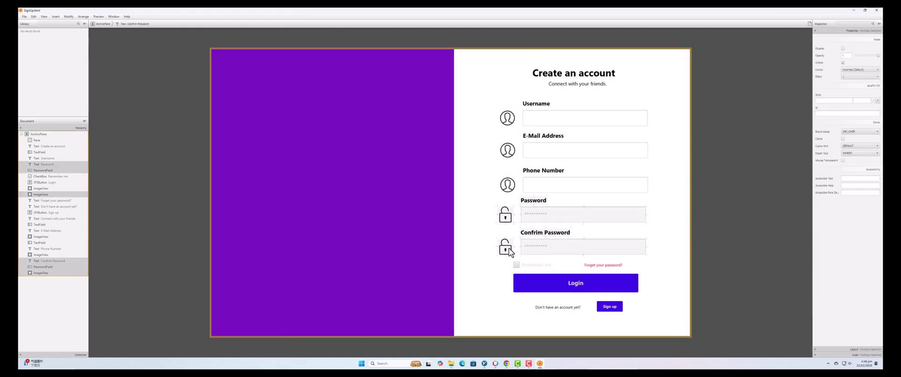
left_click_drag(539, 249, 547, 253)
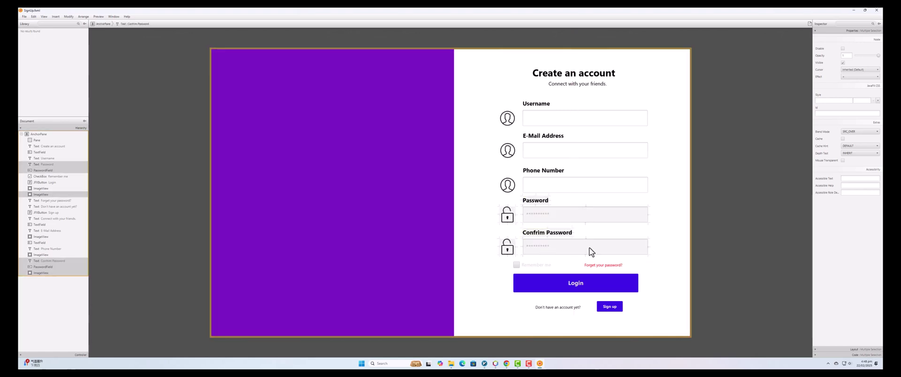
left_click(669, 244)
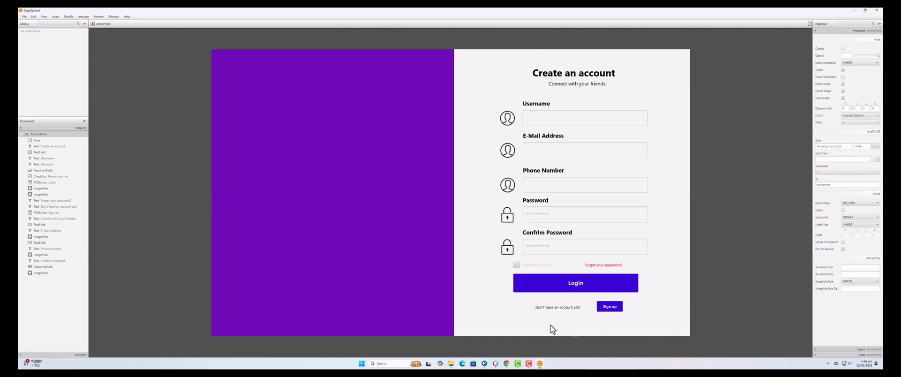
Change the bottom text to 'Already have an account?' and relabel the small button 'Login'.
double_click(558, 308)
type("A")
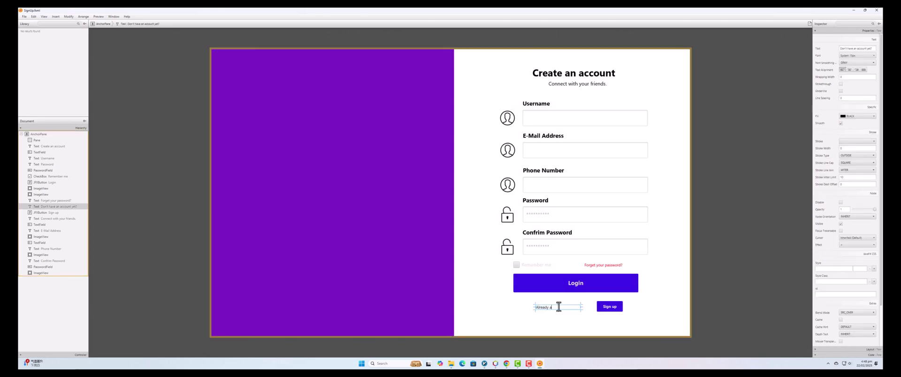
type("lready have an account?")
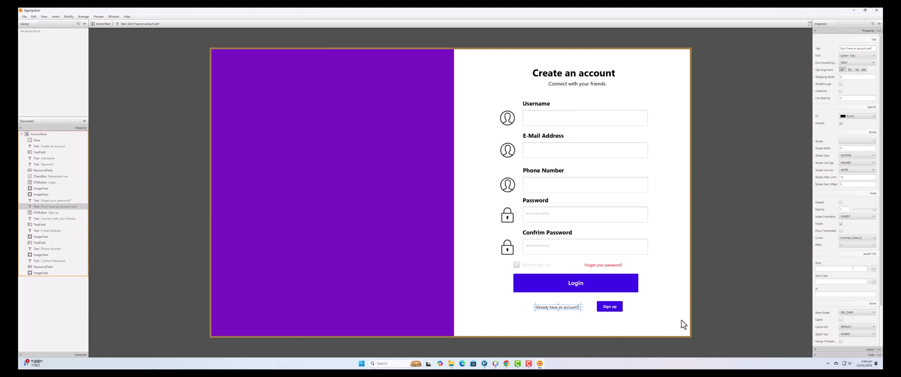
key("Return")
double_click(610, 309)
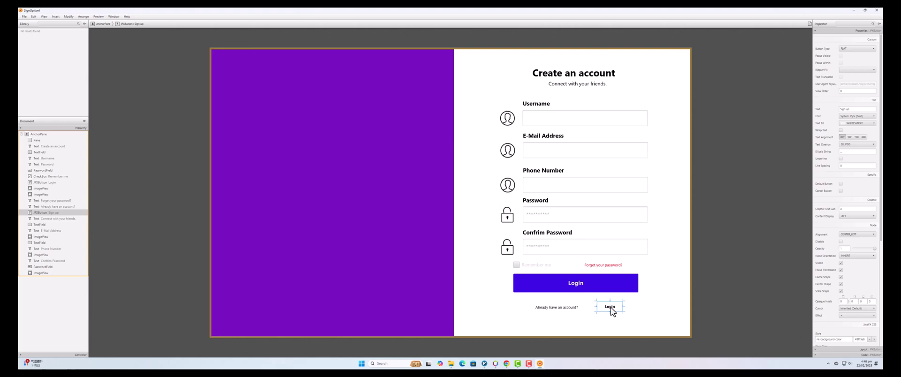
key("Return")
Move 'Already have an account?' to the row's left and the Login button to its right end.
left_click(657, 323)
left_click_drag(549, 309, 526, 310)
left_click(612, 330)
left_click_drag(620, 315, 644, 313)
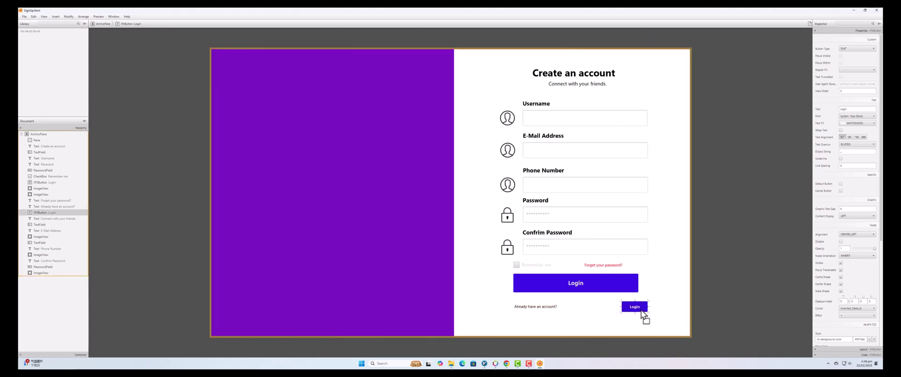
left_click(535, 308)
left_click_drag(533, 308, 537, 313)
Relabel the large purple Login button below the password fields 'Sign Up'.
left_click(624, 334)
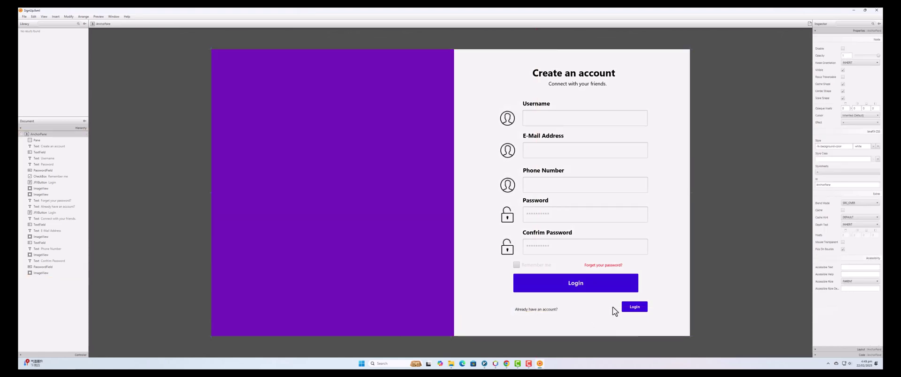
double_click(579, 288)
key("BackSpace")
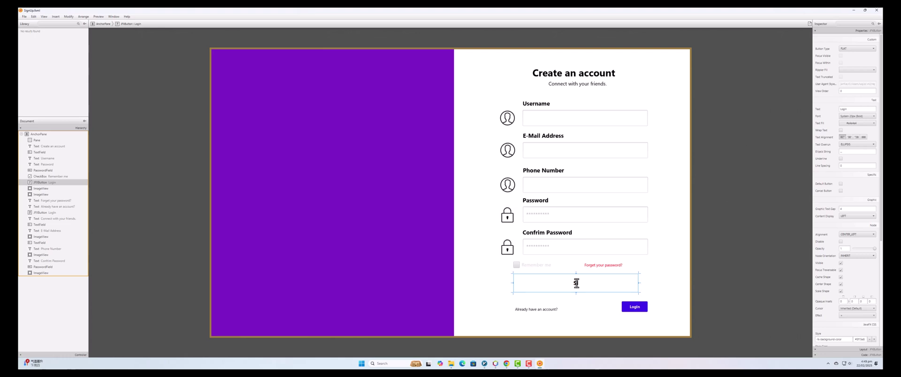
type("Sign Up")
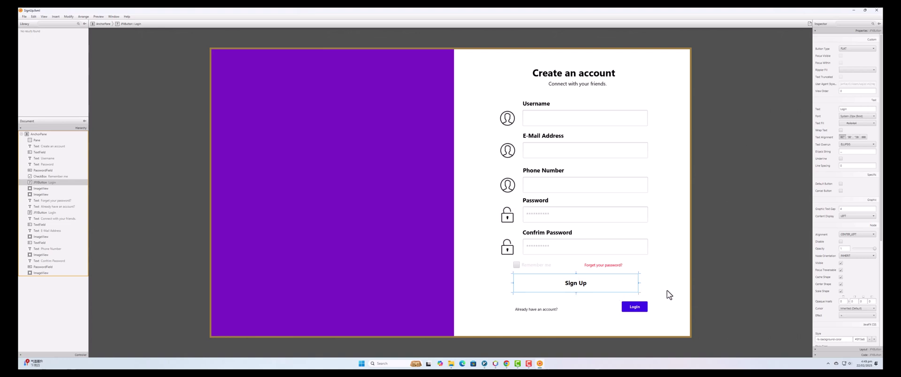
key("Return")
left_click(488, 285)
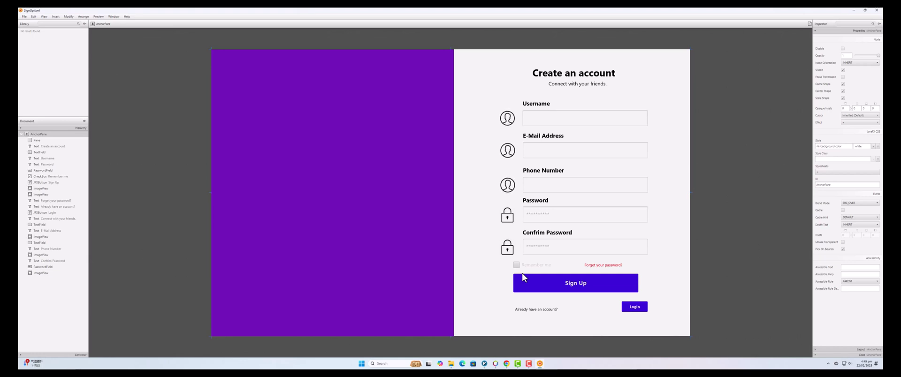
left_click(610, 266)
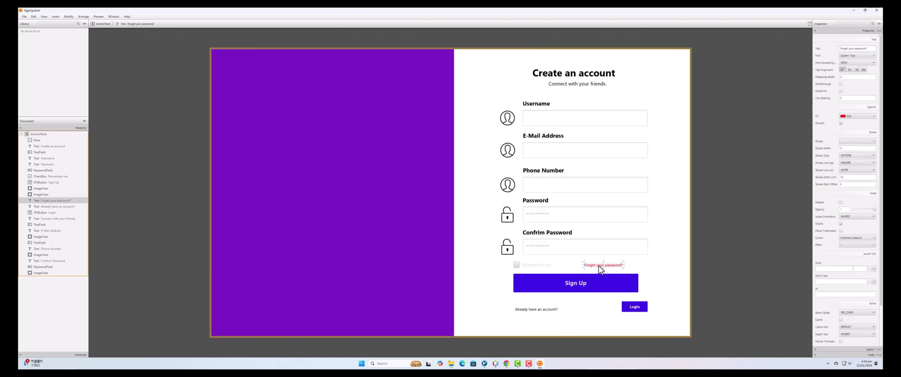
Delete the 'Forget your password?' text and nudge the Remember me checkbox into place.
right_click(599, 266)
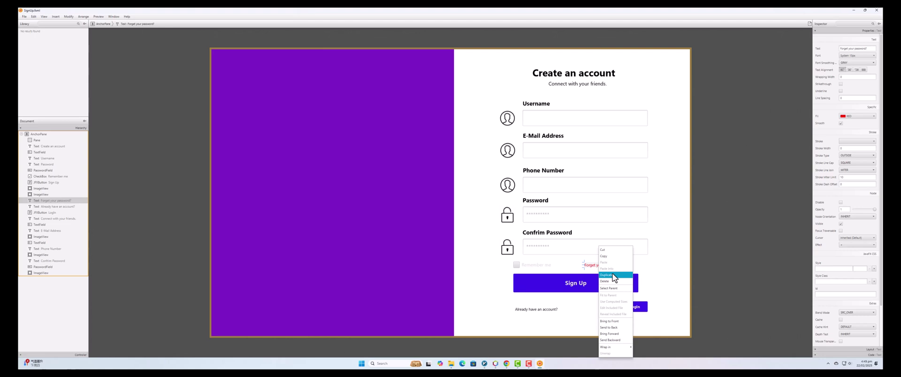
left_click(611, 282)
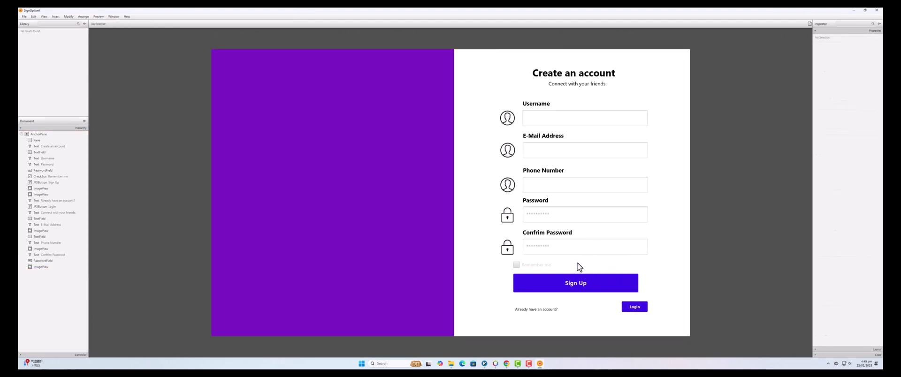
left_click(534, 268)
mouse_move(533, 269)
left_mouse_down()
mouse_move(556, 269)
mouse_move(539, 266)
left_mouse_up()
Relabel the checkbox 'Agree all term and condtion'.
double_click(540, 267)
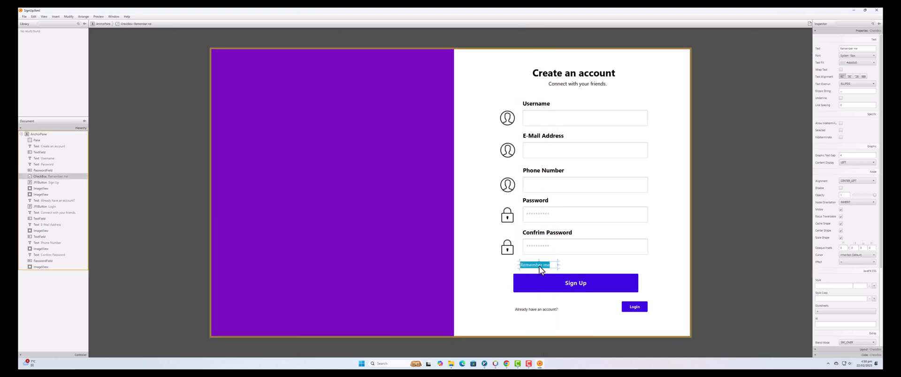
type("Ag")
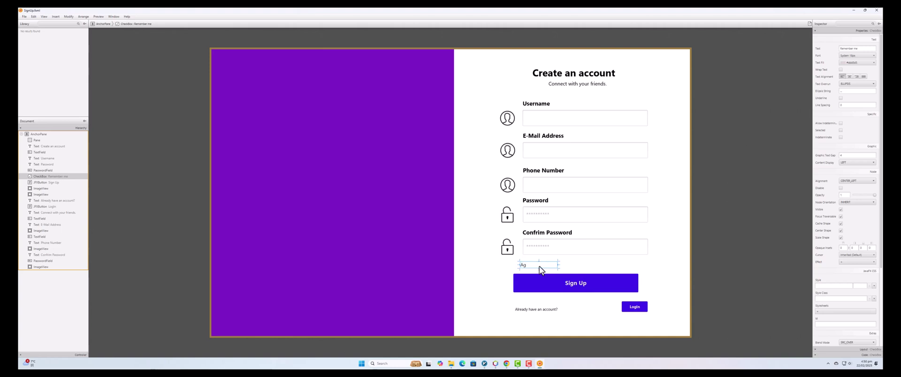
type("ree all term")
type(" and con")
type("dtions")
key("Return")
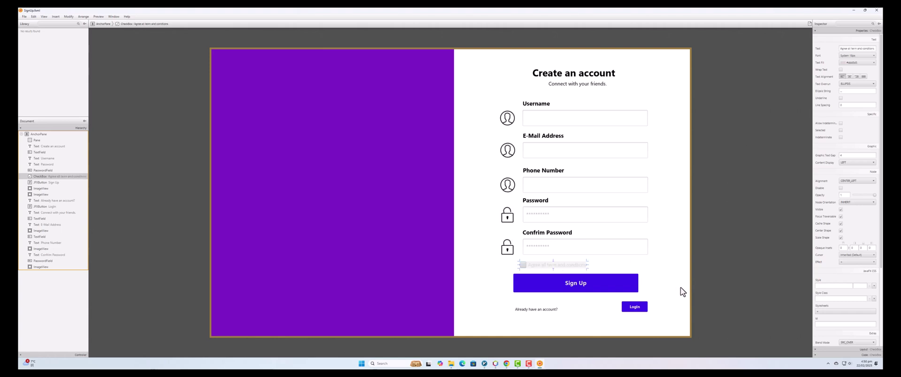
left_click(708, 287)
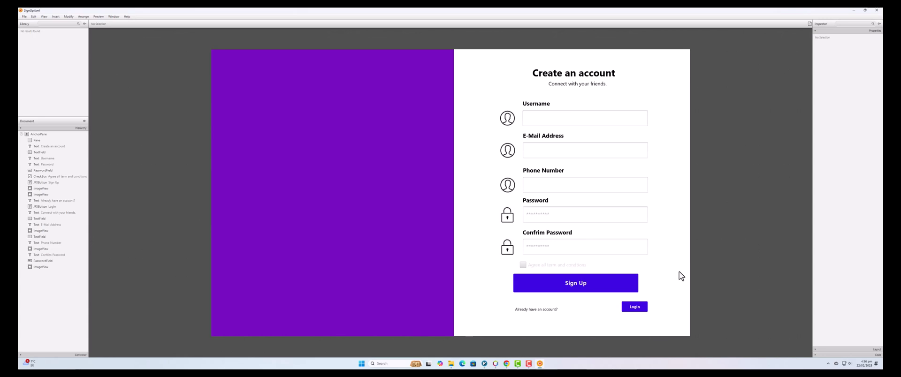
Replace the E-Mail Address field's icon with the envelope image.
left_click(509, 151)
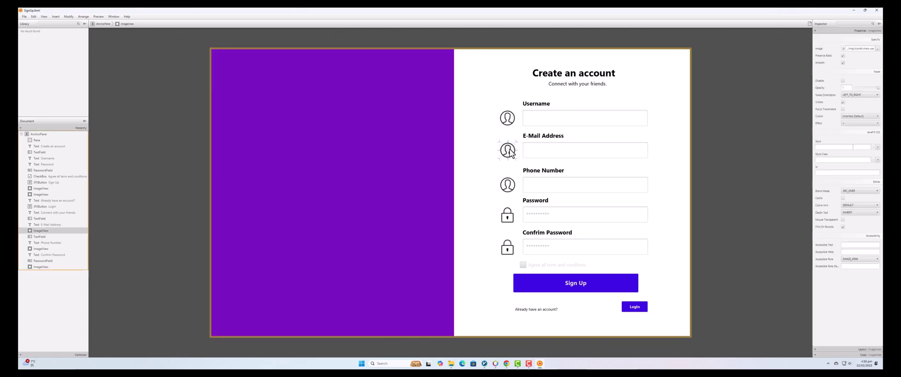
left_click(878, 48)
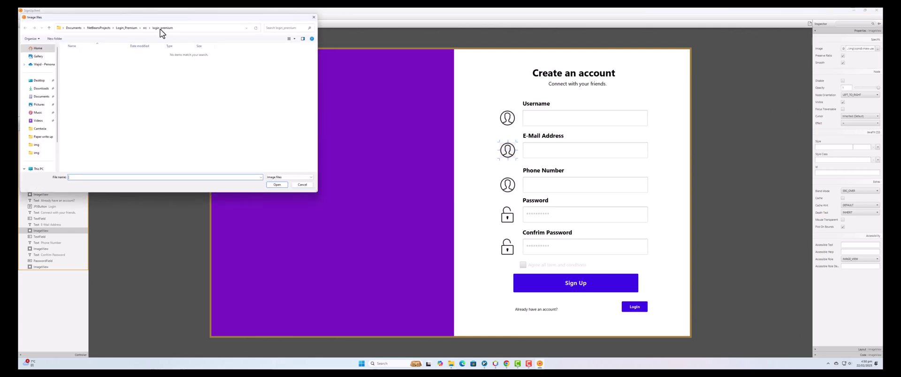
left_click(144, 27)
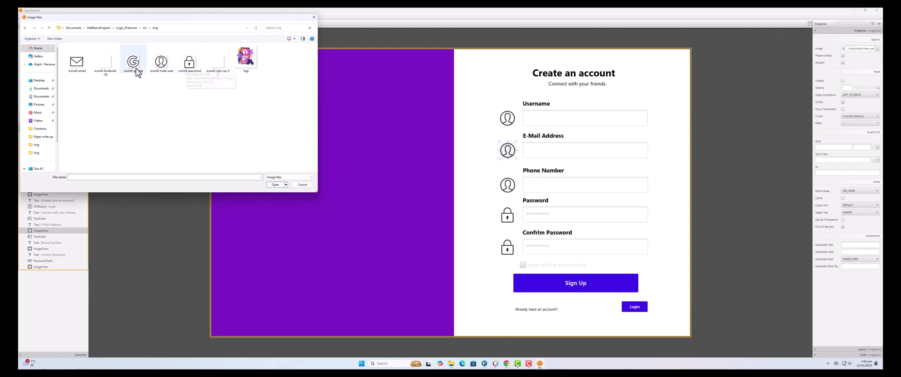
double_click(77, 62)
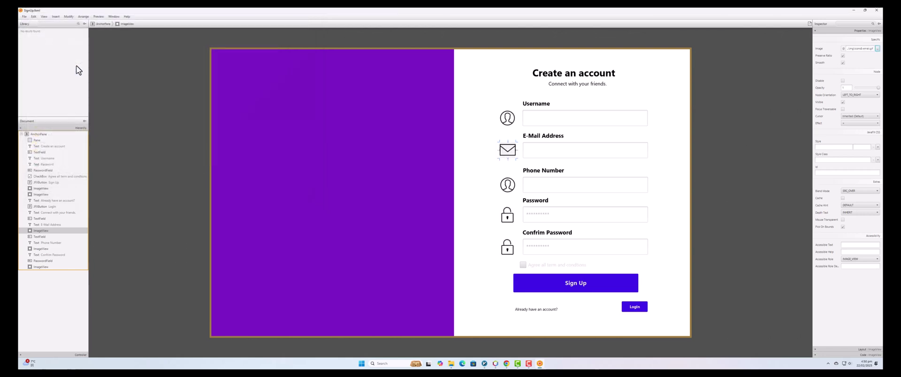
Check the Phone Number and both password fields' icons, leaving them unchanged.
left_click(504, 190)
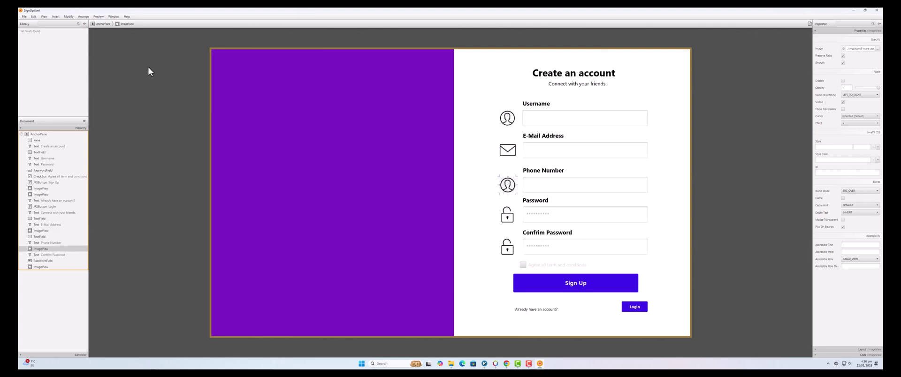
left_click(878, 49)
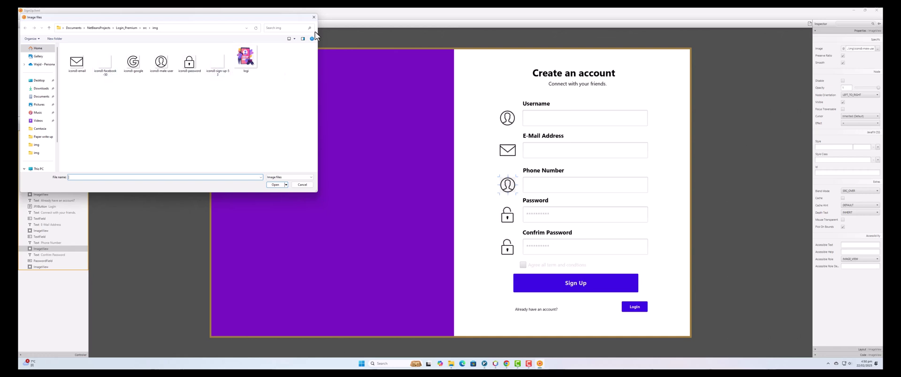
left_click(314, 18)
left_click(507, 215)
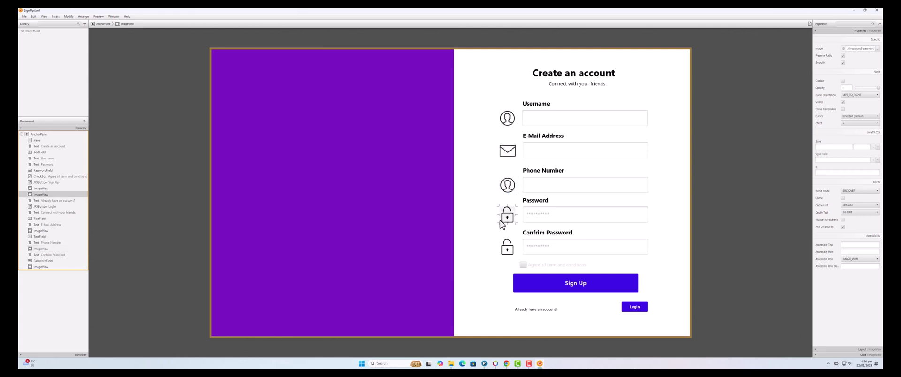
left_click(507, 247)
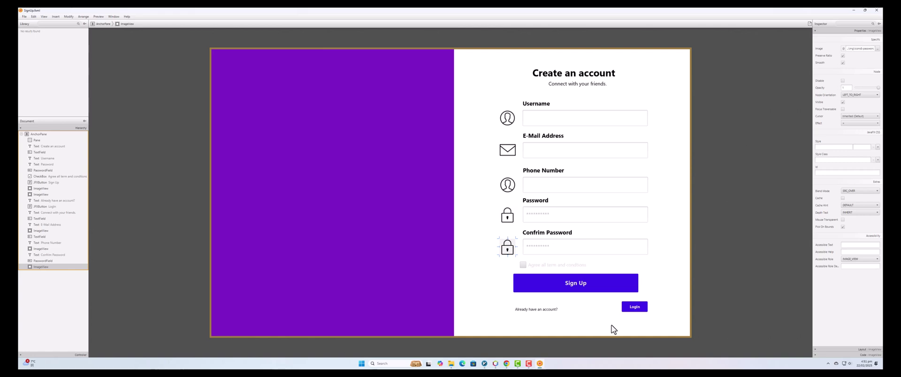
Add an ImageView to the purple pane showing the icons8-sign-up-5 illustration.
left_click(308, 180)
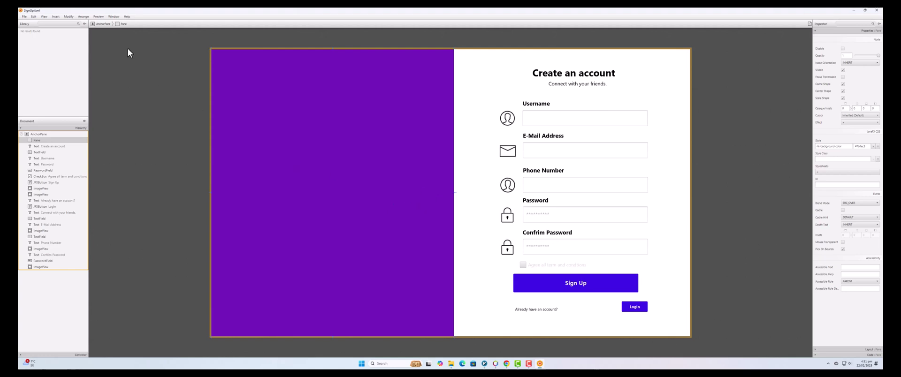
left_click(43, 24)
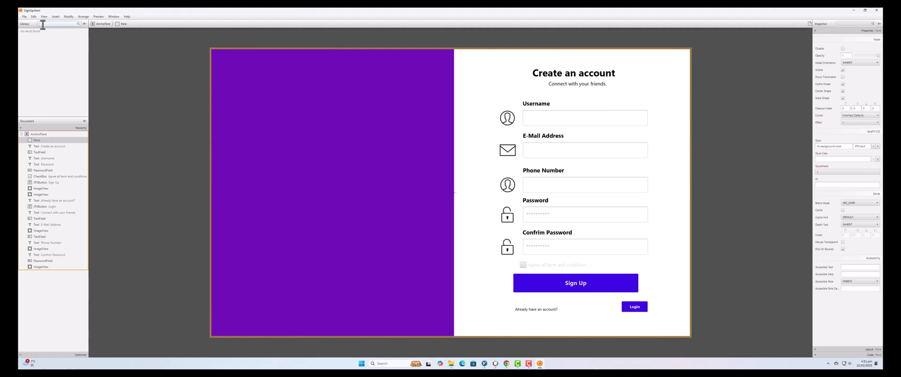
type("imag")
left_click_drag(33, 31, 320, 192)
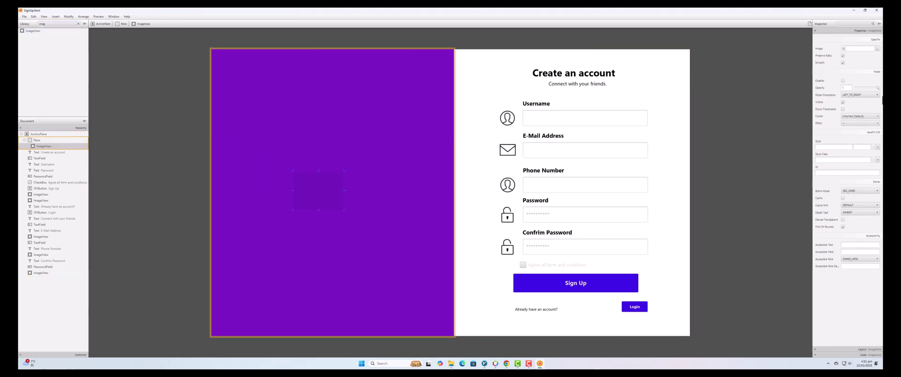
left_click(877, 48)
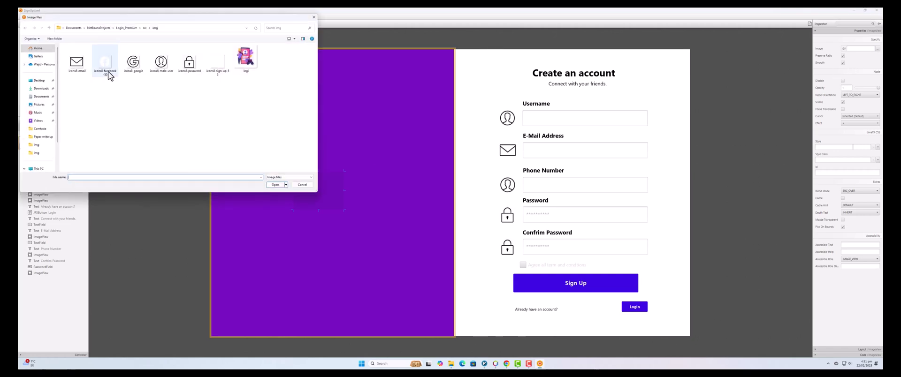
double_click(213, 73)
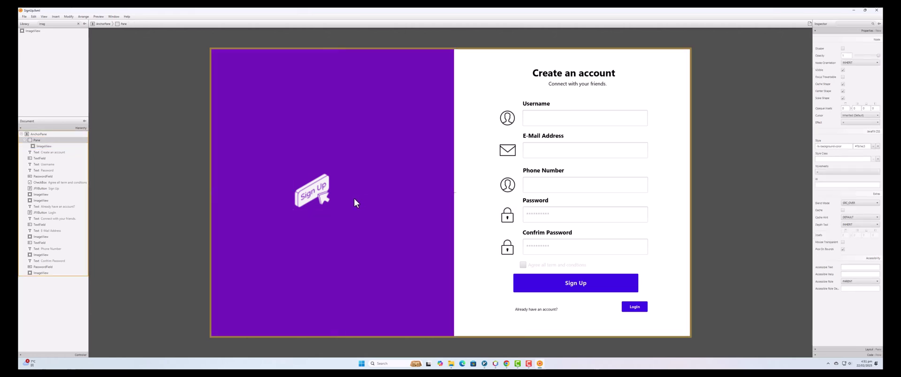
Enlarge the sign-up illustration and place it in the pane's lower half.
left_click_drag(317, 196, 335, 255)
mouse_move(351, 226)
left_mouse_down()
mouse_move(372, 201)
mouse_move(358, 218)
left_mouse_up()
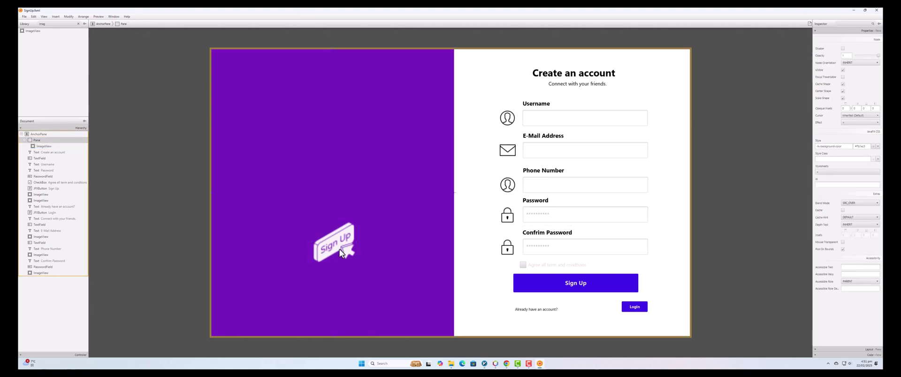
left_click_drag(338, 248, 333, 262)
left_click(402, 274)
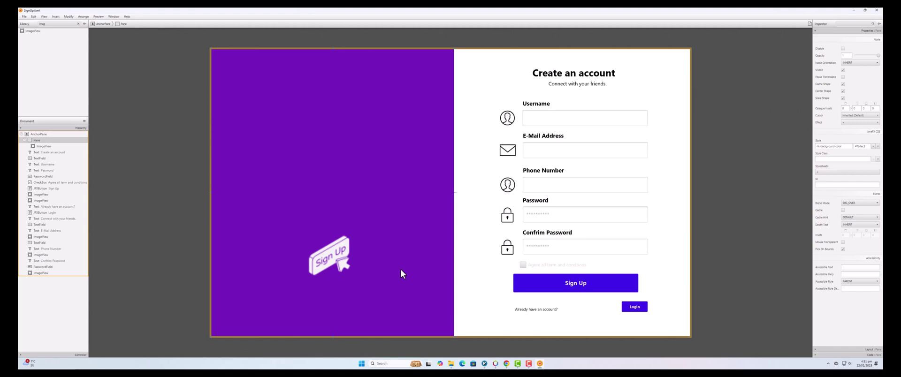
left_click(332, 263)
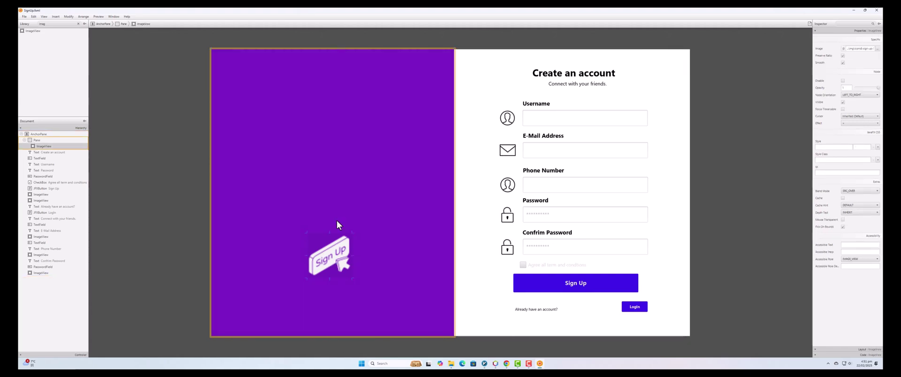
left_click(337, 203)
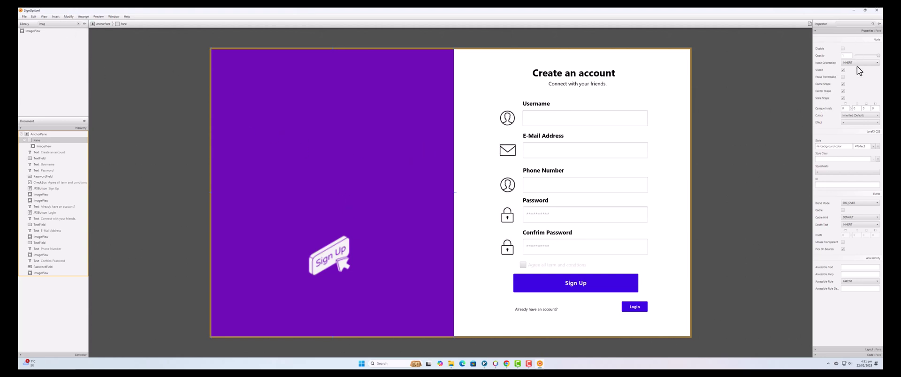
double_click(58, 23)
Duplicate the 'Create an account' heading and move the copy onto the purple pane.
type("tex")
left_click(30, 53)
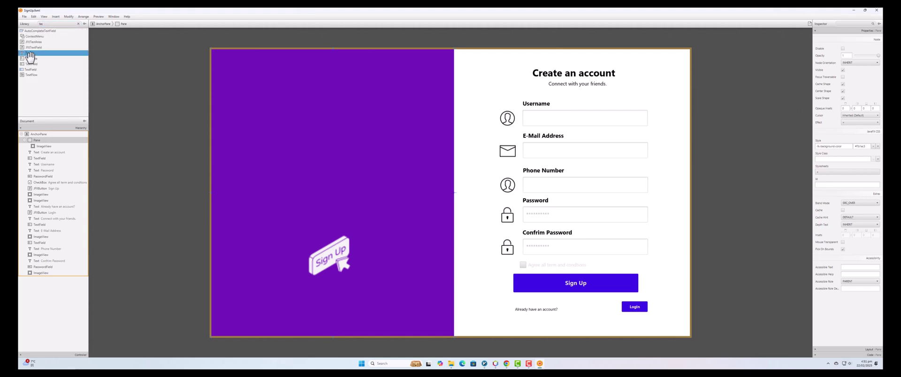
left_click(555, 77)
right_click(555, 73)
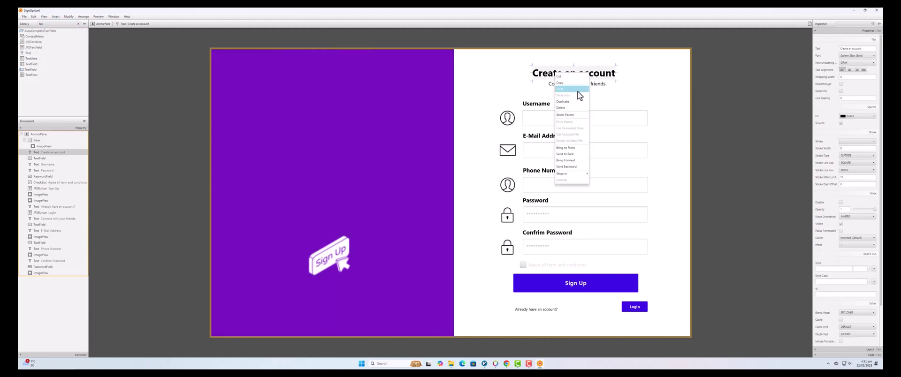
left_click(571, 99)
left_click_drag(573, 78, 322, 175)
Change the copied heading's text to 'Sign Up' and widen its text box.
double_click(328, 174)
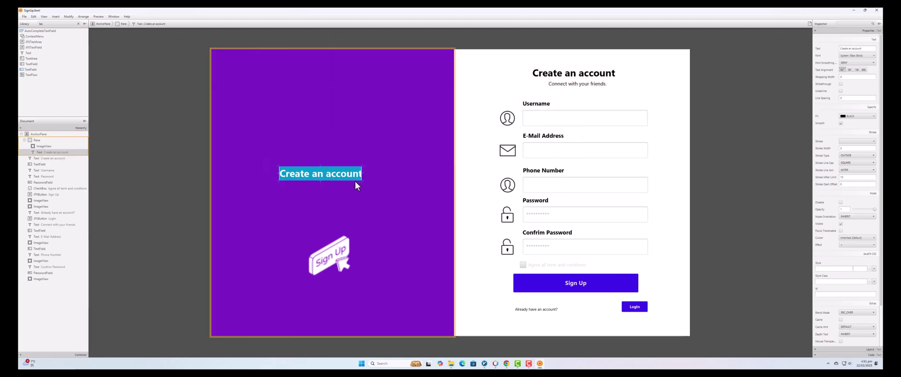
key("Return")
double_click(338, 177)
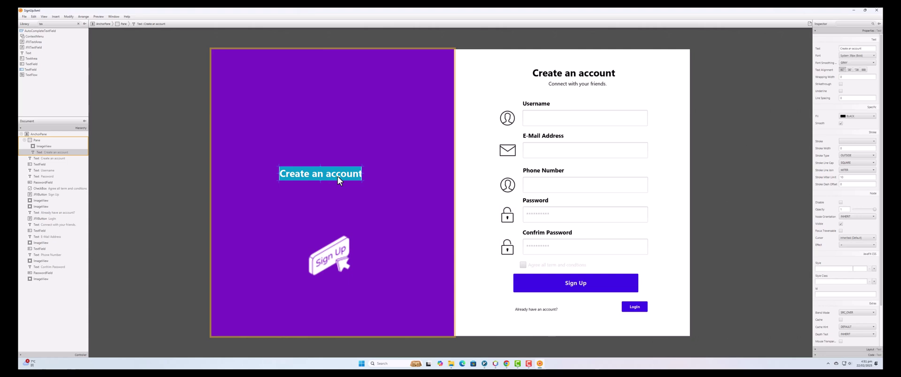
type("Sign")
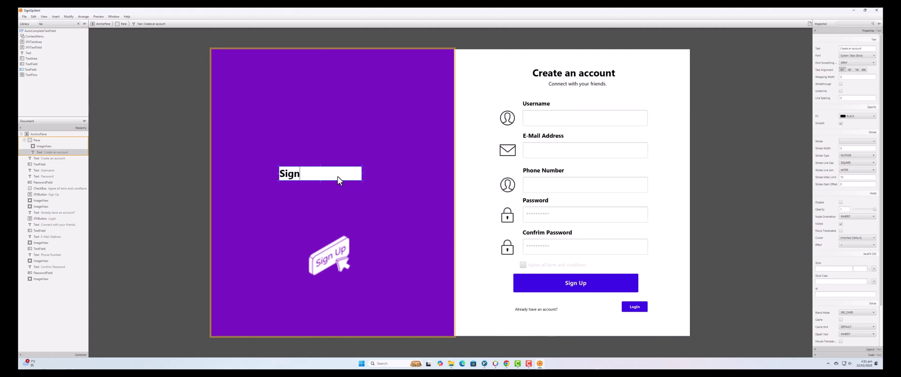
type(" Up")
key("Return")
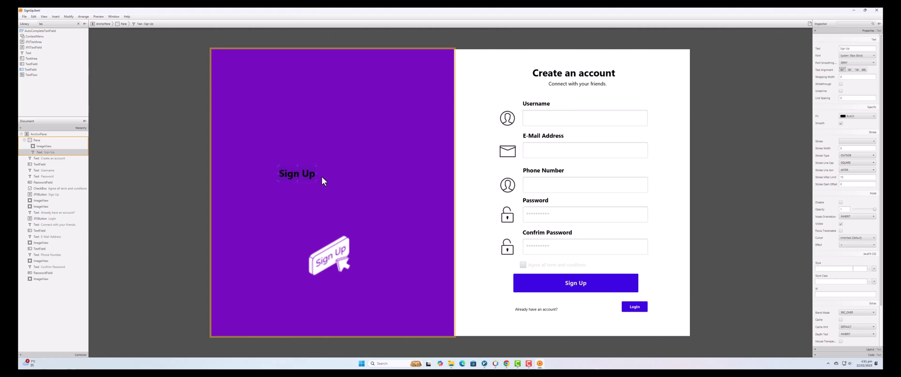
left_click_drag(317, 184, 402, 234)
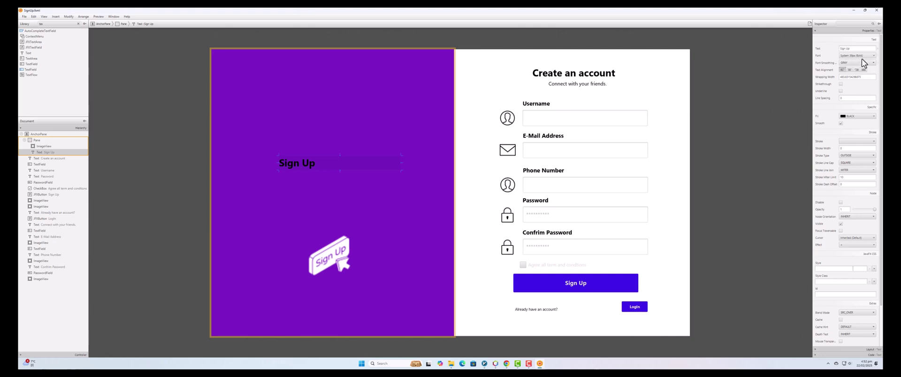
Make the Sign Up heading white with a larger font size and narrow its text box.
left_click(845, 116)
left_click(801, 130)
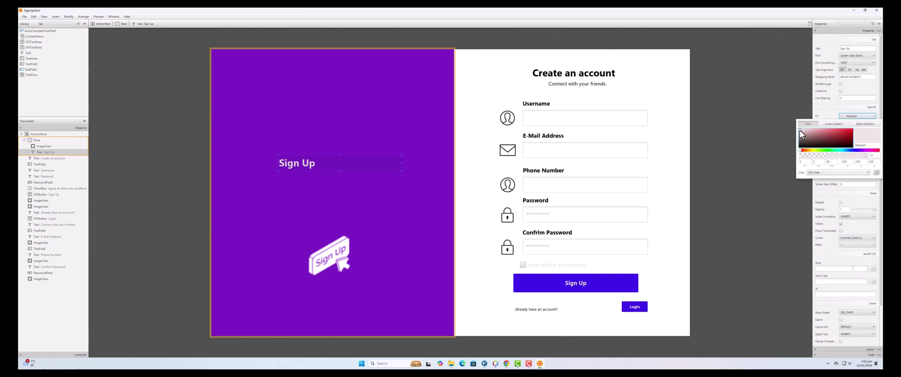
left_click(866, 56)
left_click_drag(859, 77, 882, 90)
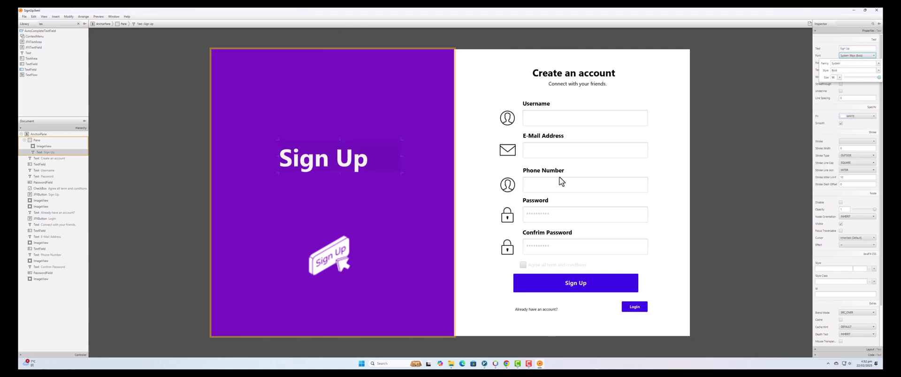
left_click_drag(403, 157, 356, 175)
Move the illustration up so it sits directly beneath the Sign Up heading.
left_click(348, 143)
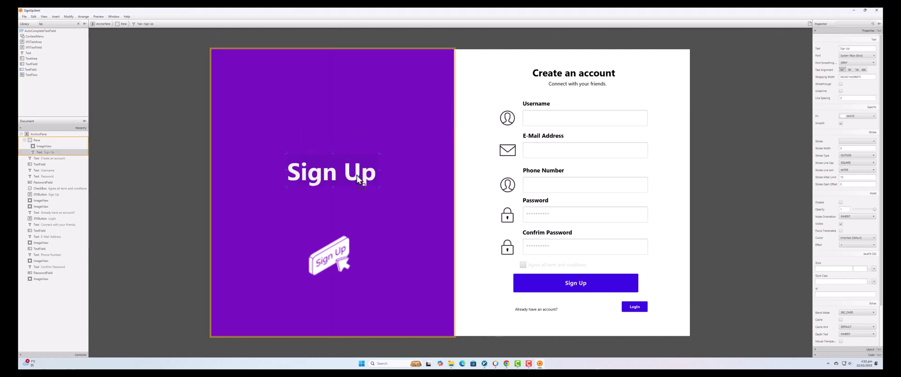
left_click(337, 257)
left_click_drag(341, 233, 337, 213)
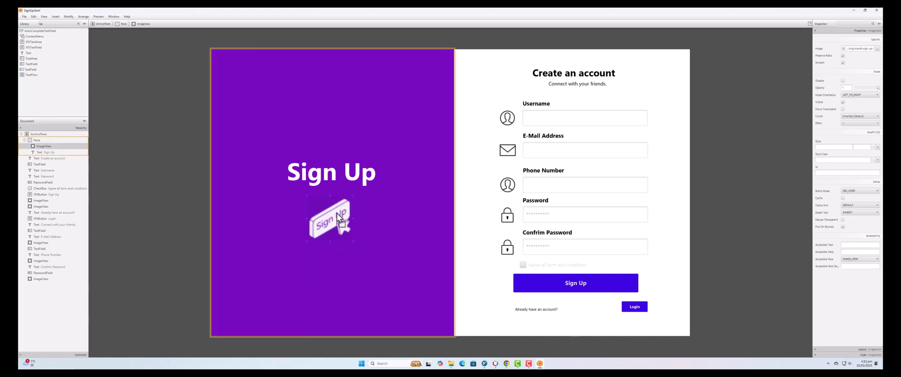
left_click(413, 242)
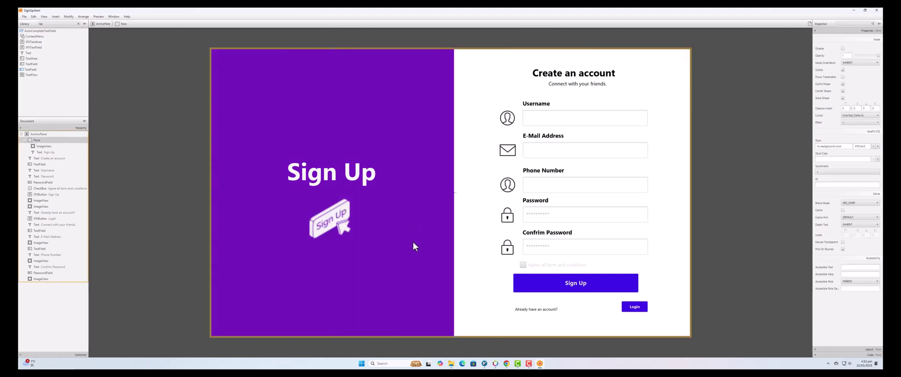
left_click(355, 175)
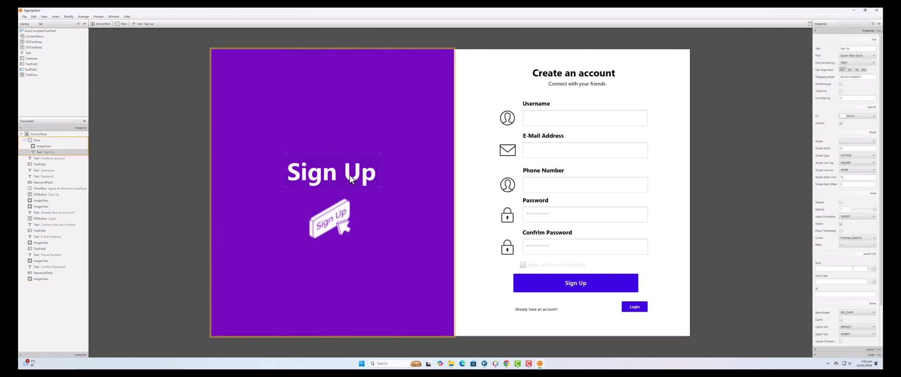
left_click(340, 226)
left_click_drag(328, 215, 338, 204)
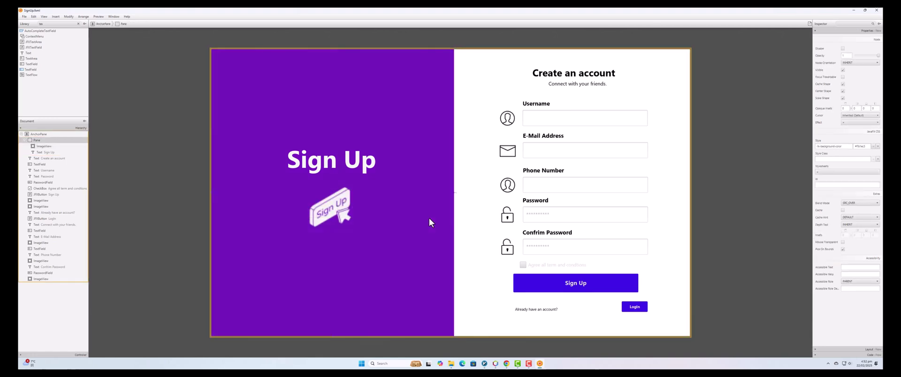
left_click(336, 231)
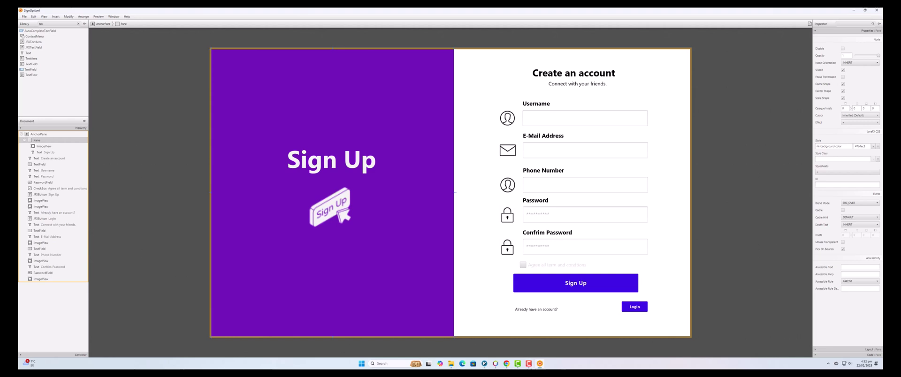
Dismiss the attribution reminder and open the white pen Sign Up icon on Icons8.
left_click(507, 364)
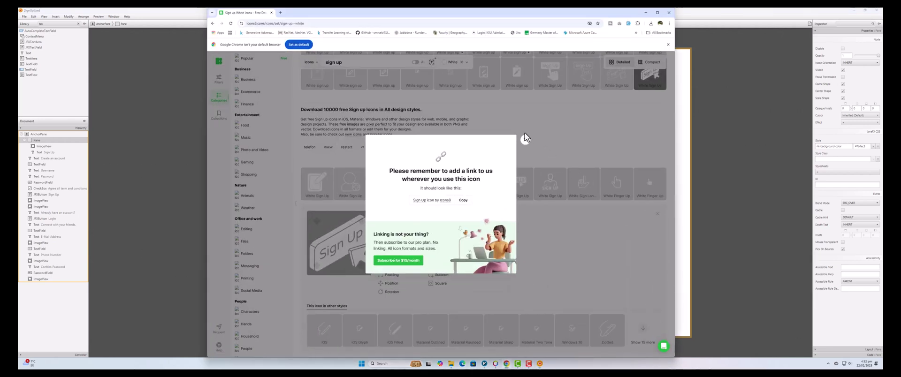
left_click(526, 141)
scroll(501, 161, "up", 5)
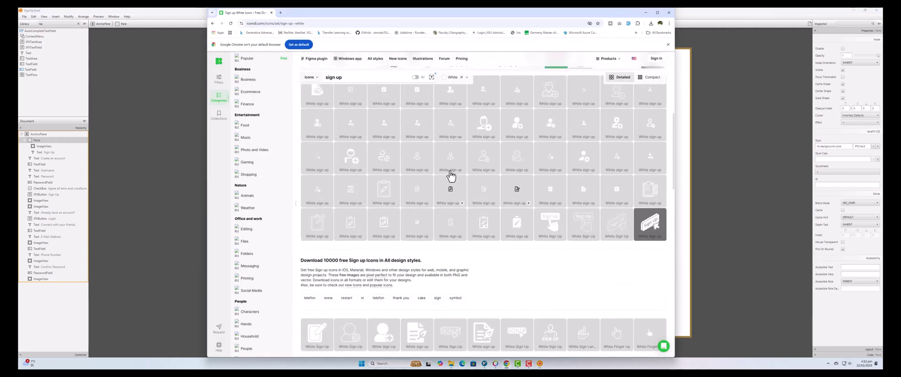
scroll(451, 177, "up", 3)
scroll(444, 161, "down", 2)
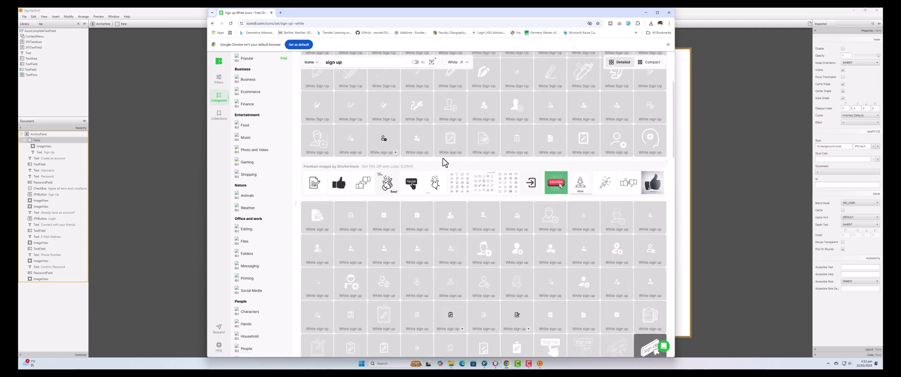
left_click(344, 63)
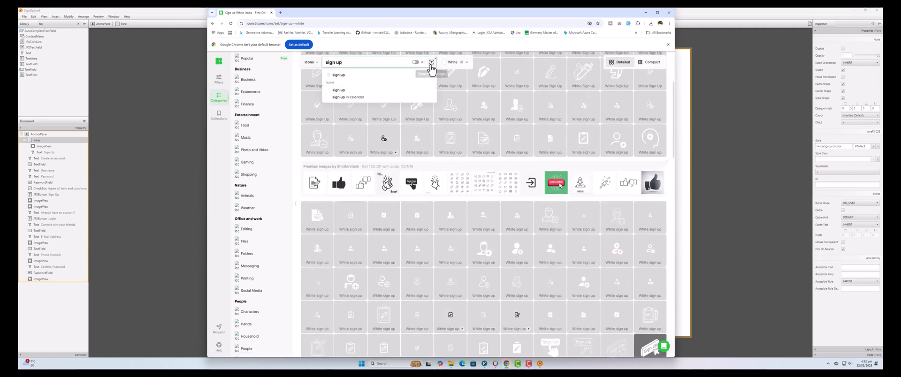
left_click_drag(361, 63, 322, 63)
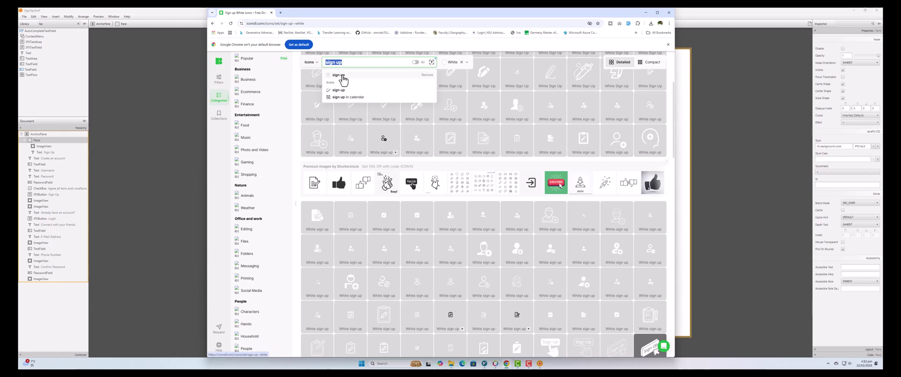
scroll(475, 154, "up", 3)
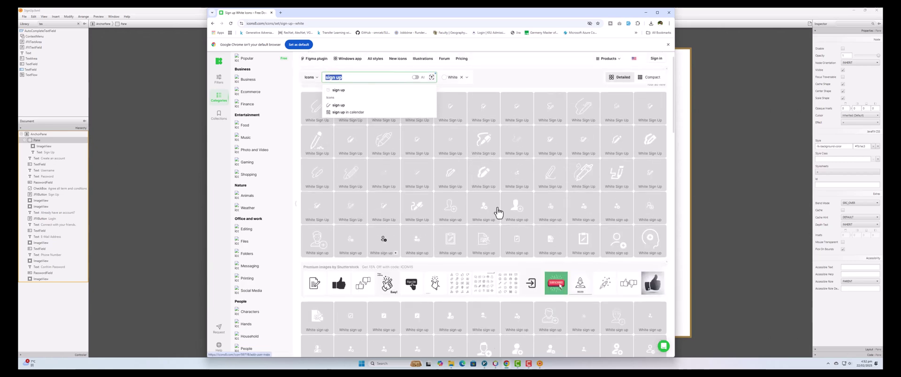
left_click(486, 177)
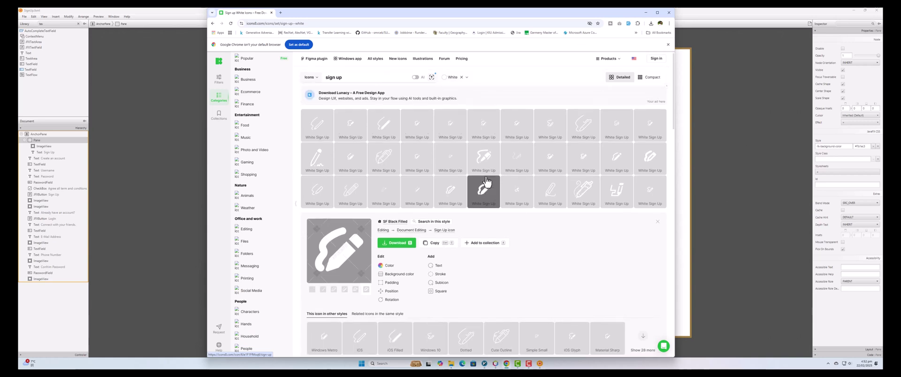
Download the icon as a free 64×64 PNG into the project's img folder.
left_click(396, 249)
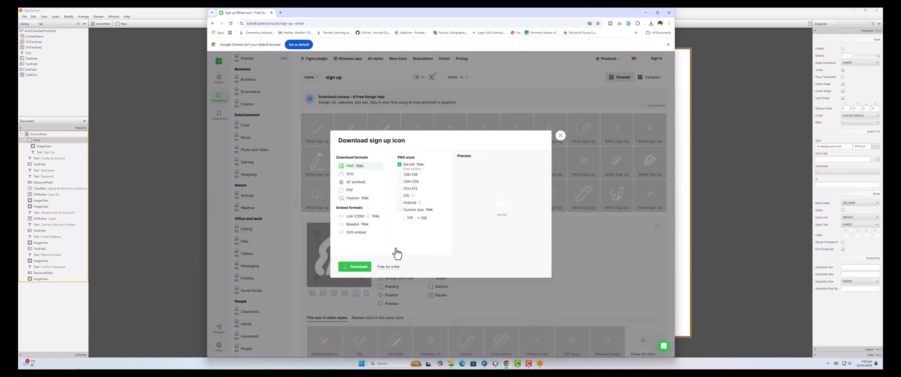
left_click(400, 175)
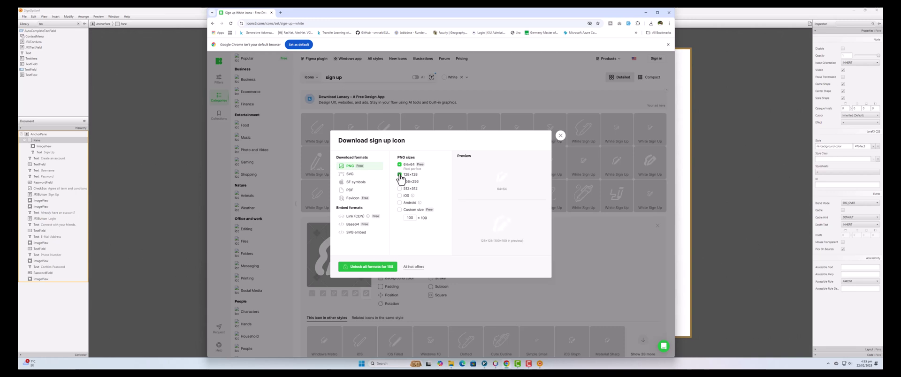
left_click(400, 176)
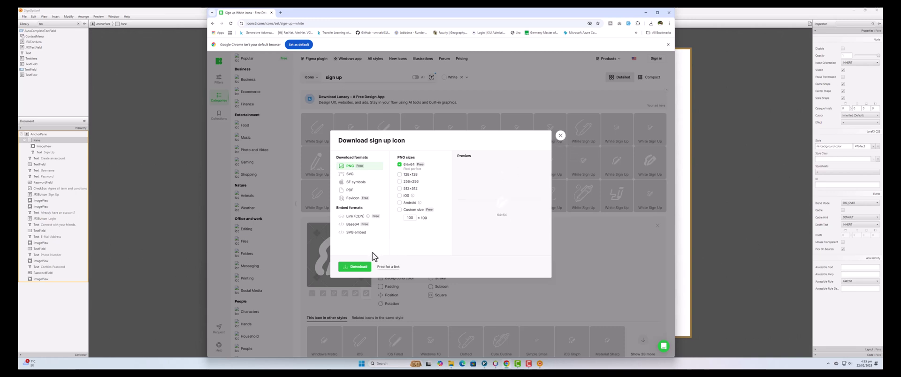
left_click(357, 268)
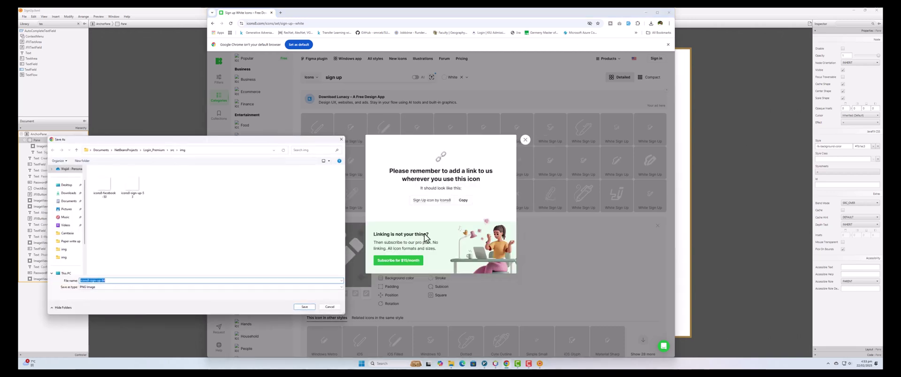
left_click(305, 308)
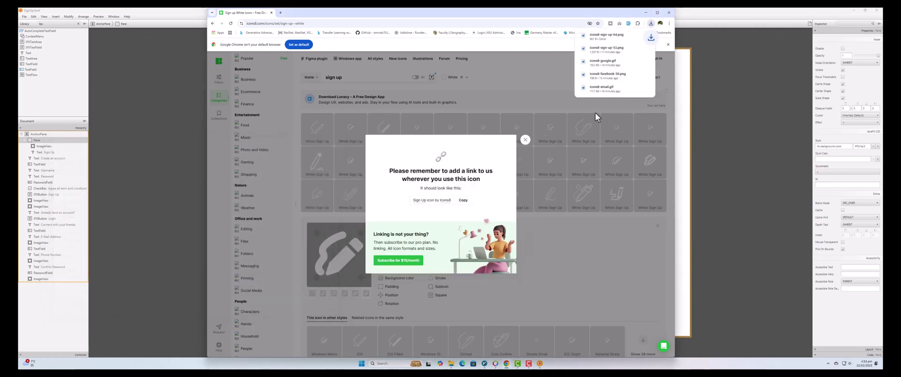
left_click(732, 153)
Swap the pane's image for icons8-sign-up-64 and lower the Sign Up heading slightly.
left_click(331, 213)
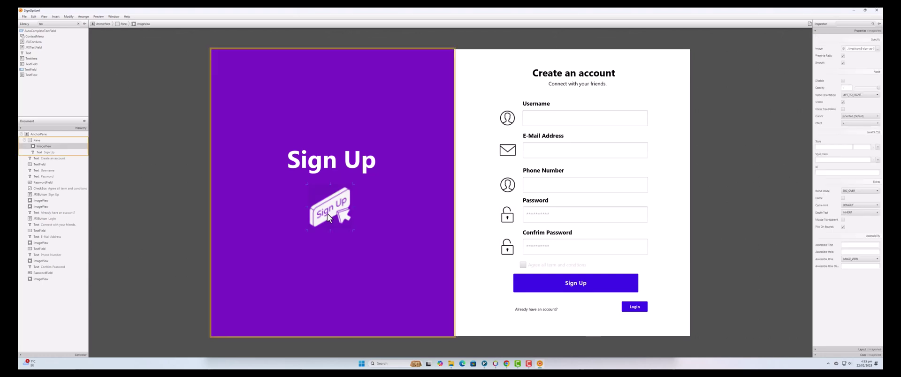
left_click(877, 49)
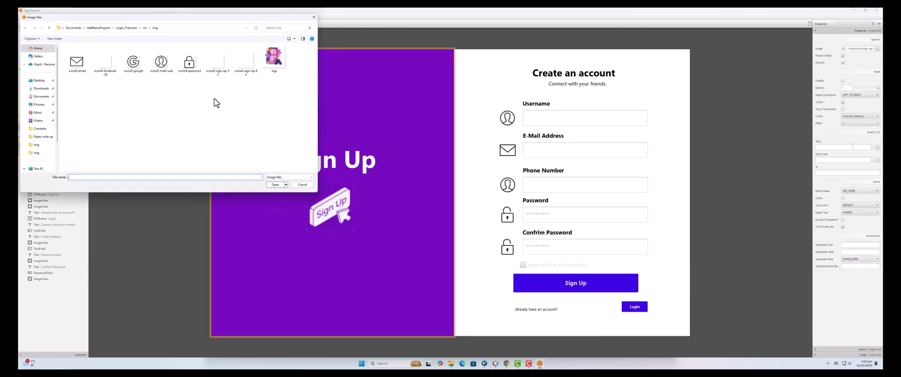
double_click(247, 62)
left_click(379, 237)
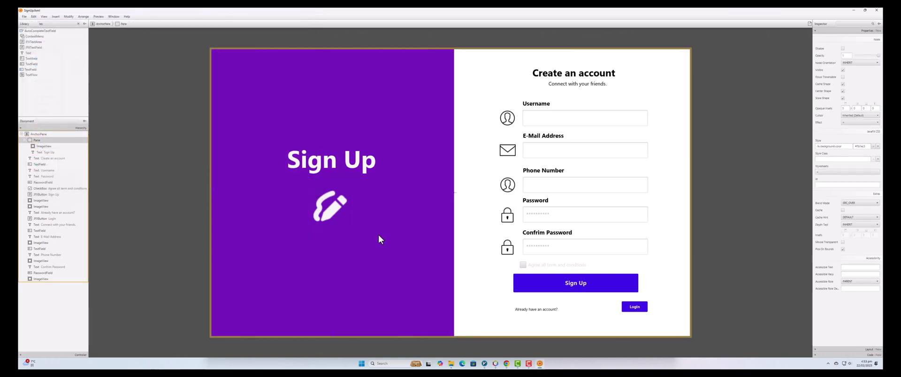
left_click_drag(331, 166, 331, 176)
left_click(363, 213)
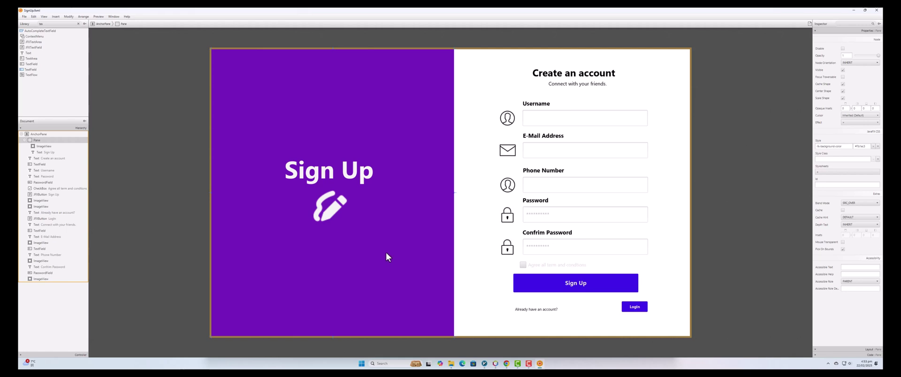
left_click(788, 235)
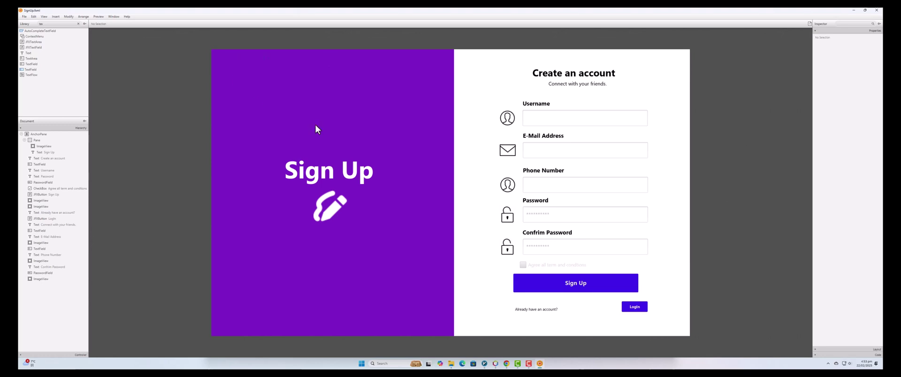
Save SignUp.fxml and, in the preview, enter a sample username and e-mail address.
key("ctrl+s")
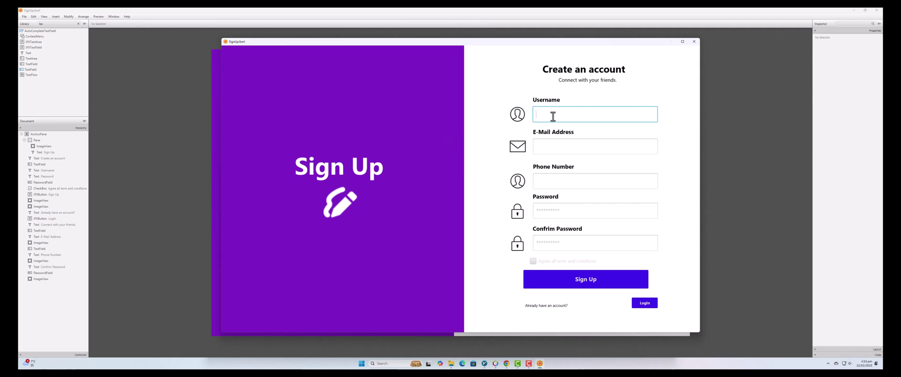
type("jack")
left_click(549, 146)
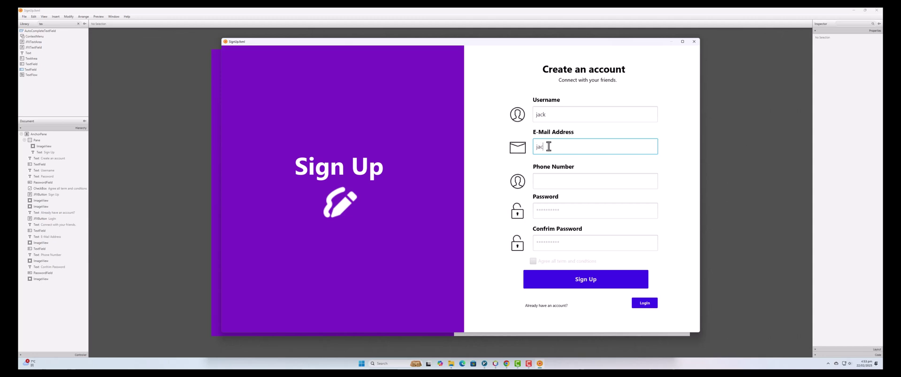
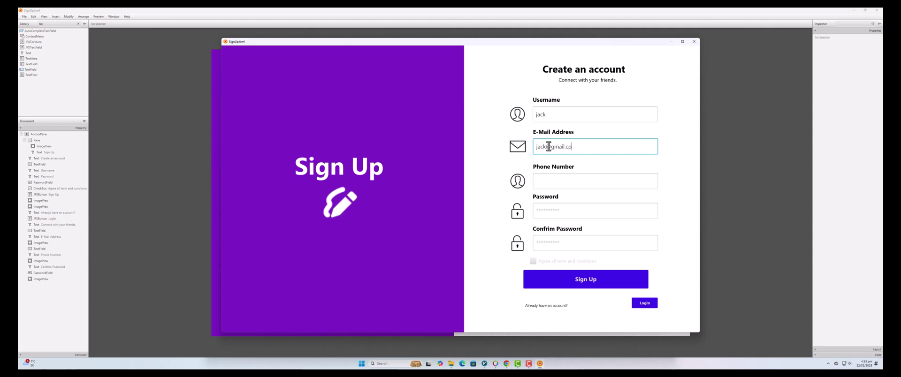
Fill the remaining fields, tick the terms box, test Sign Up and Login, then close the preview.
left_click(550, 178)
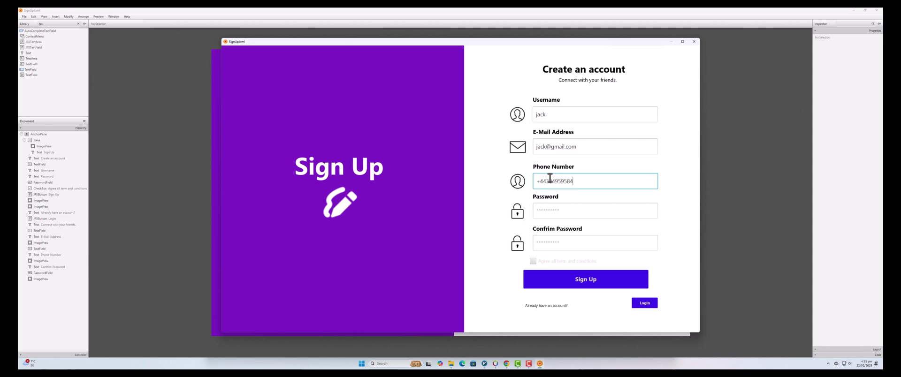
left_click(559, 211)
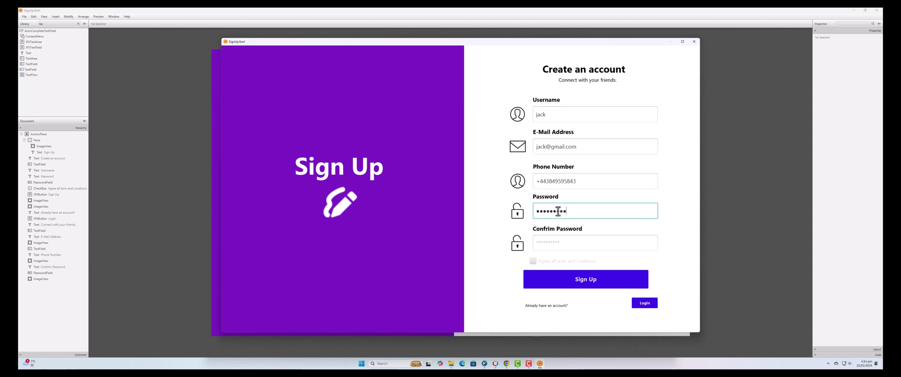
left_click(546, 244)
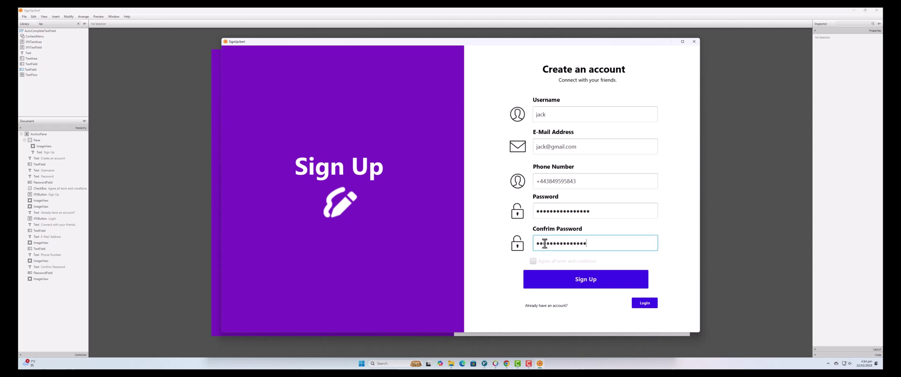
left_click(543, 264)
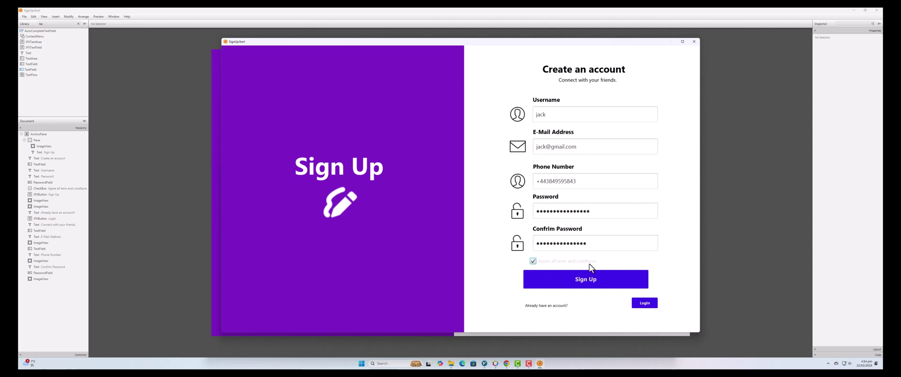
left_click(581, 282)
left_click(653, 307)
left_click_drag(491, 38, 490, 65)
left_click(577, 142)
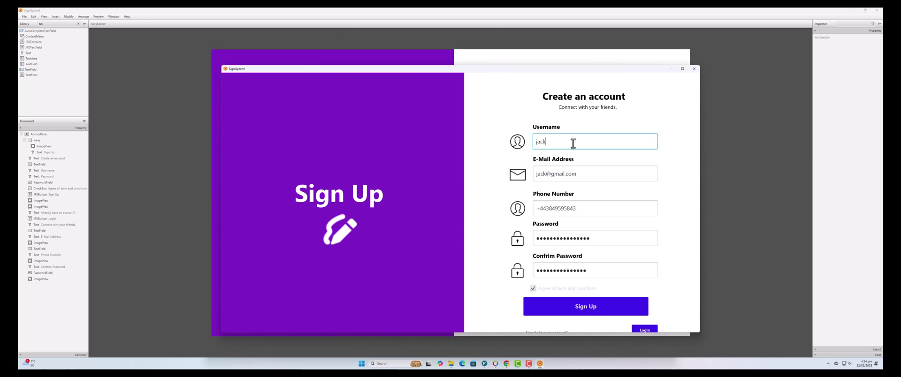
left_click(125, 140)
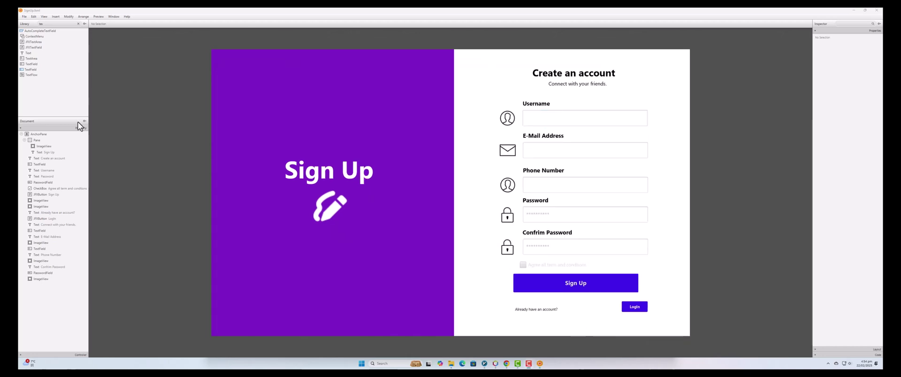